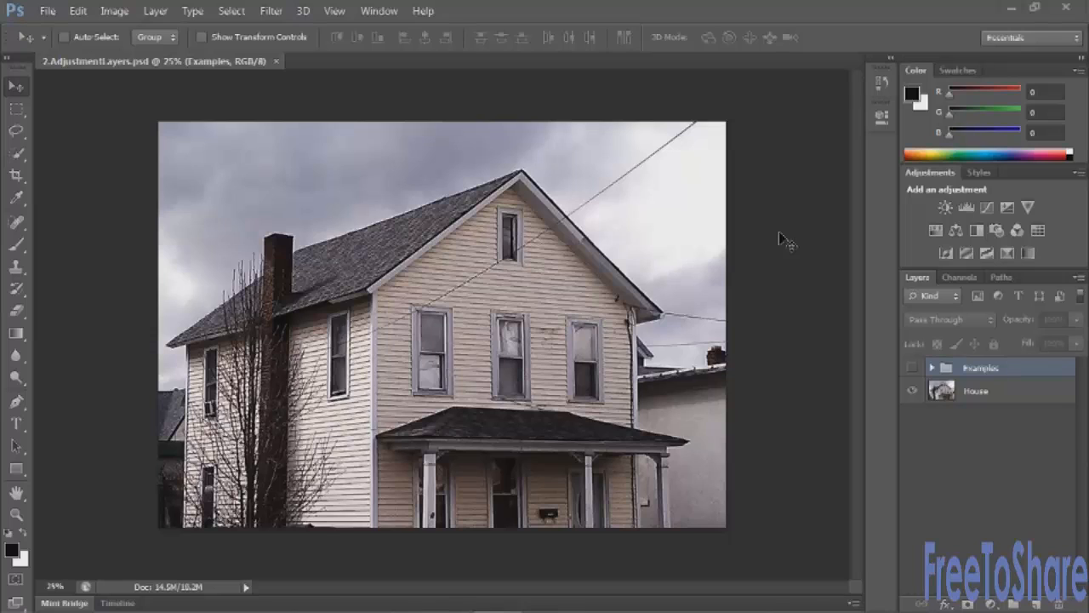
Apply a Black & White adjustment directly to the House layer with Reds -41, Yellows -22 and Blues 116.
{"action": "left_click", "coordinate": [961, 394]}
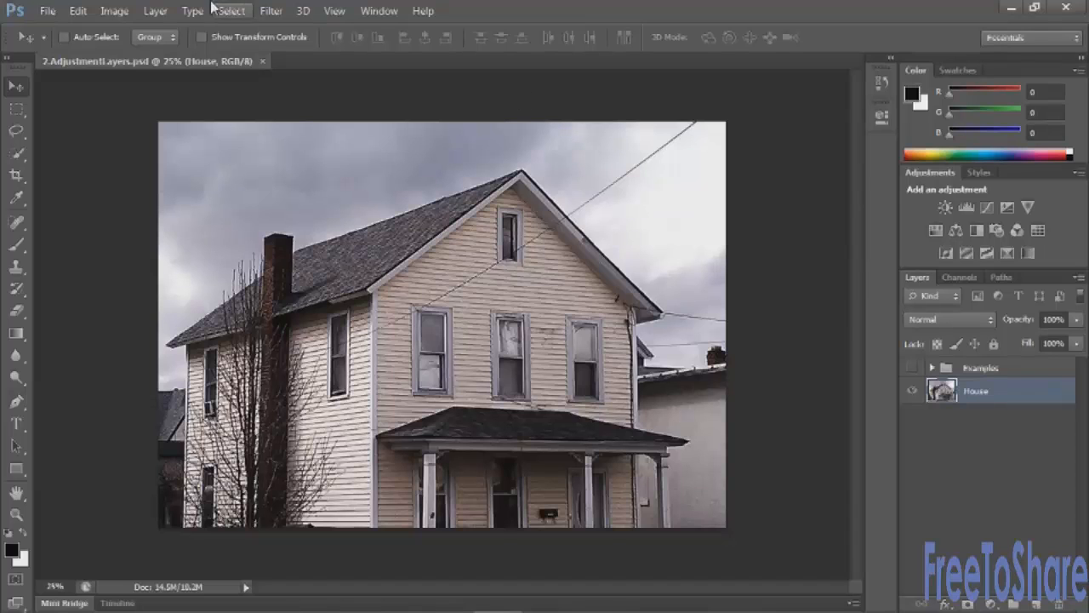
{"action": "left_click", "coordinate": [105, 11]}
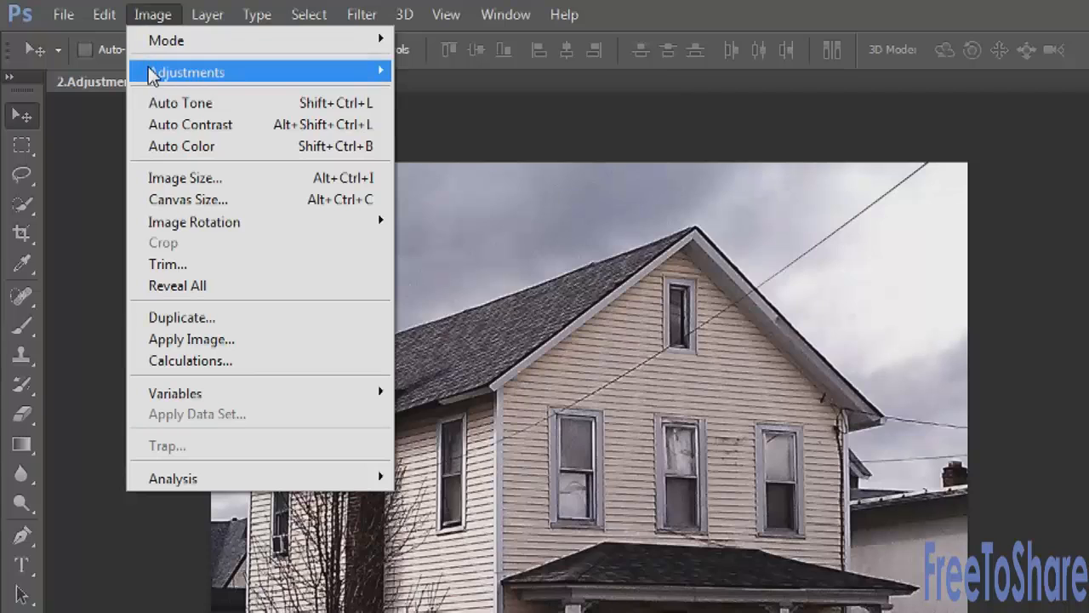
{"action": "mouse_move", "coordinate": [151, 75]}
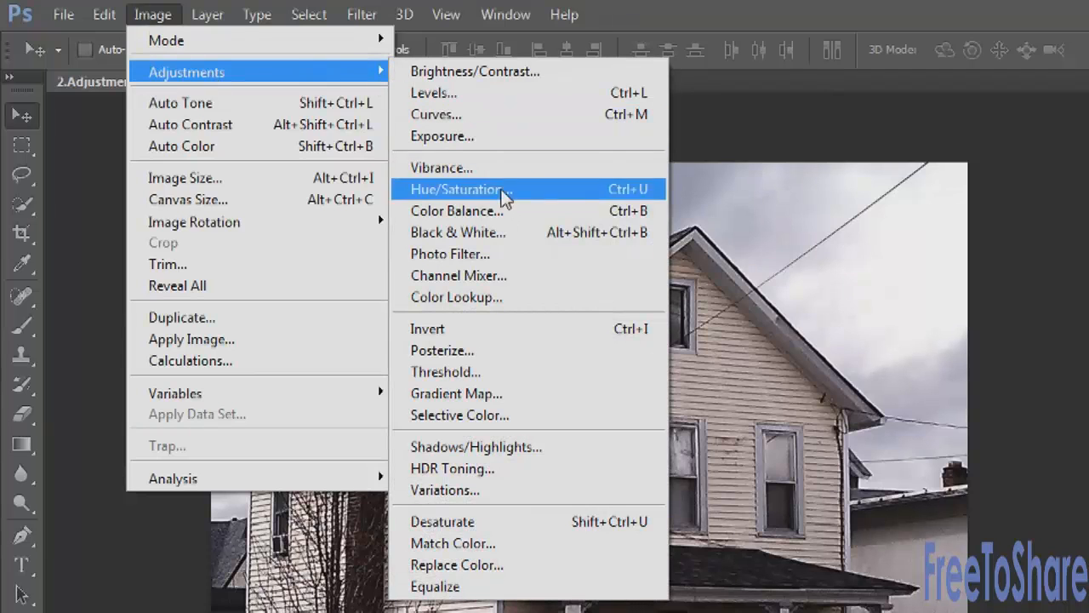
{"action": "left_click", "coordinate": [493, 236]}
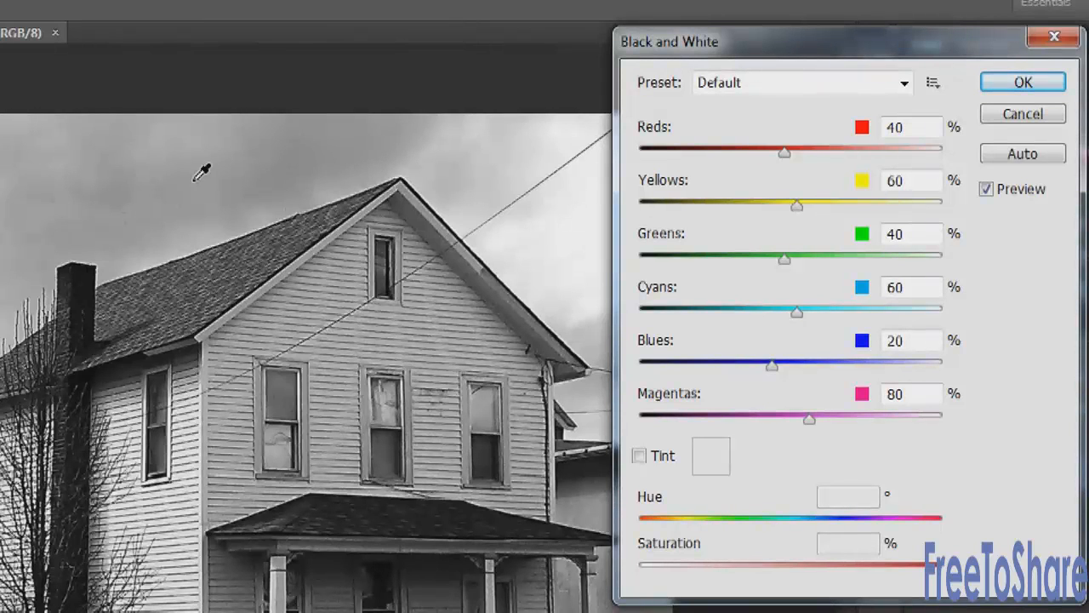
{"action": "left_click_drag", "start_coordinate": [784, 153], "coordinate": [733, 161]}
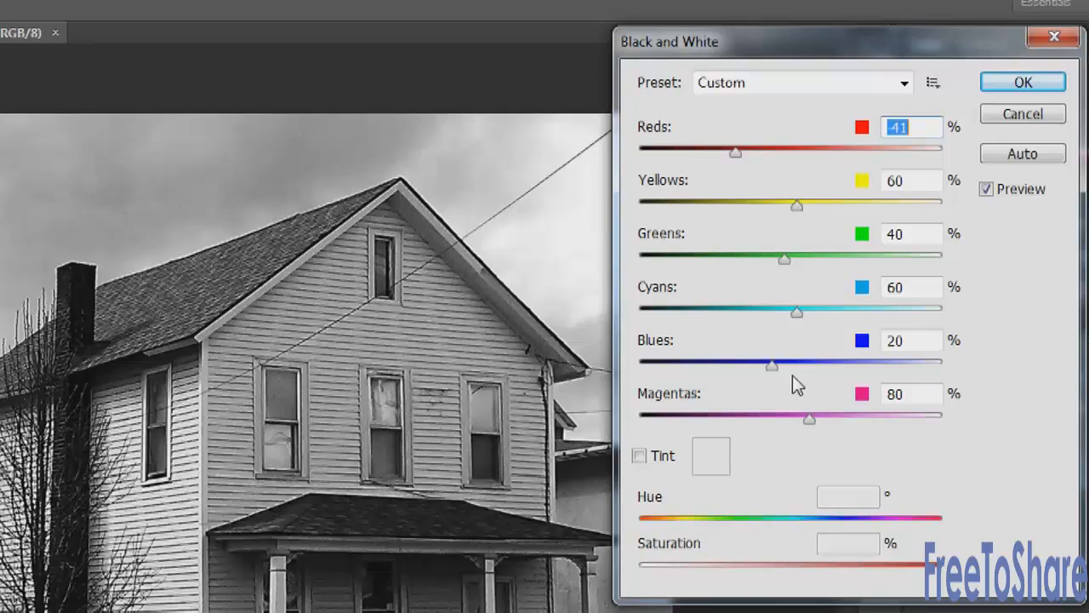
{"action": "left_click_drag", "start_coordinate": [771, 366], "coordinate": [831, 368]}
{"action": "left_click_drag", "start_coordinate": [797, 205], "coordinate": [747, 207]}
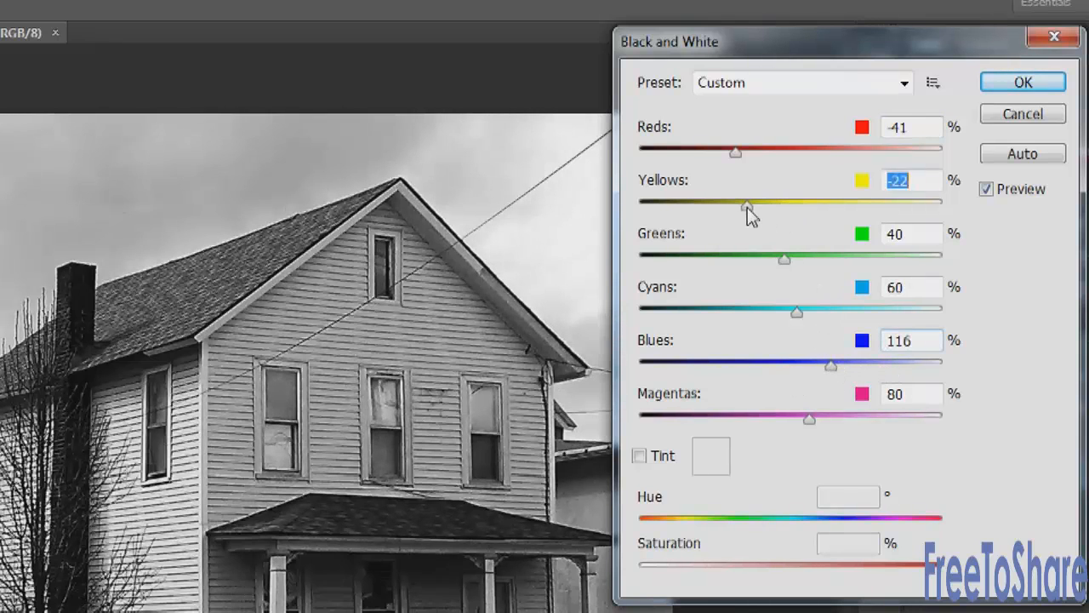
{"action": "left_click", "coordinate": [1023, 83]}
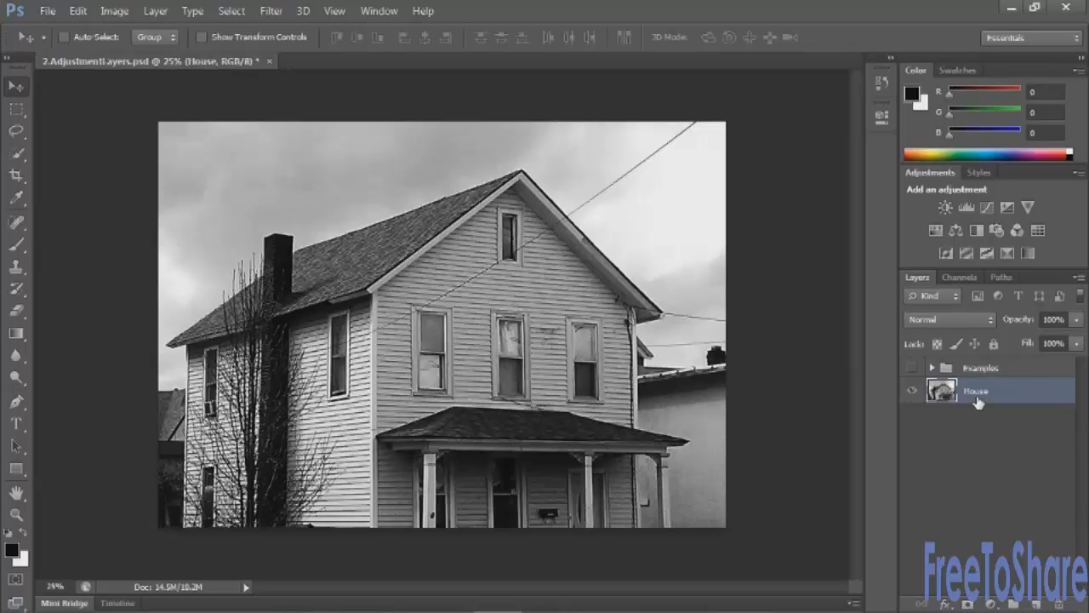
Undo the direct black and white conversion by returning to the Revert state in the document history.
{"action": "left_click", "coordinate": [882, 83]}
{"action": "left_click", "coordinate": [808, 118]}
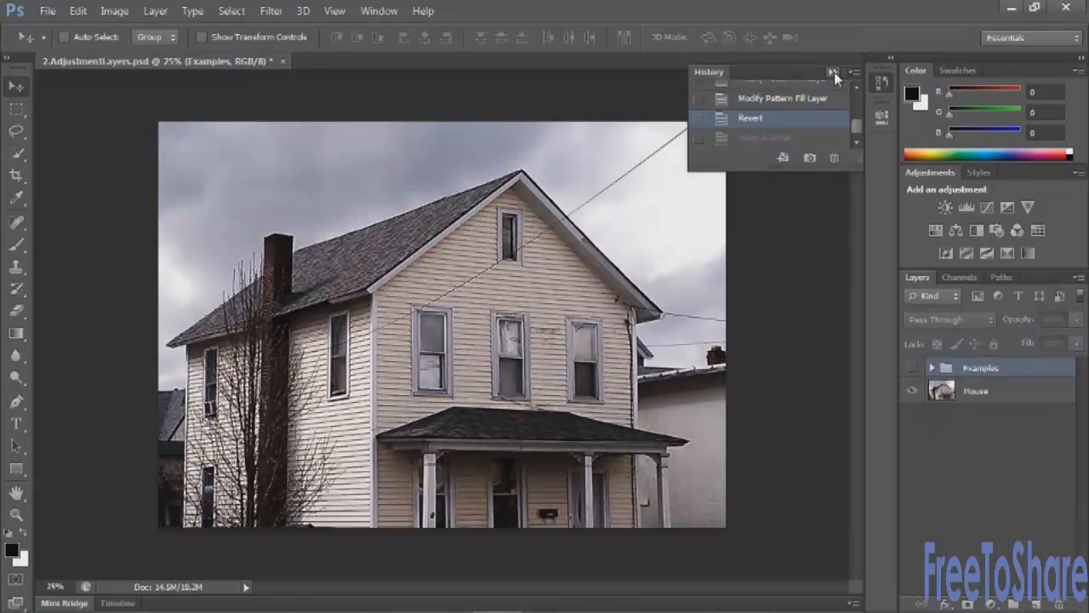
{"action": "left_click", "coordinate": [834, 72]}
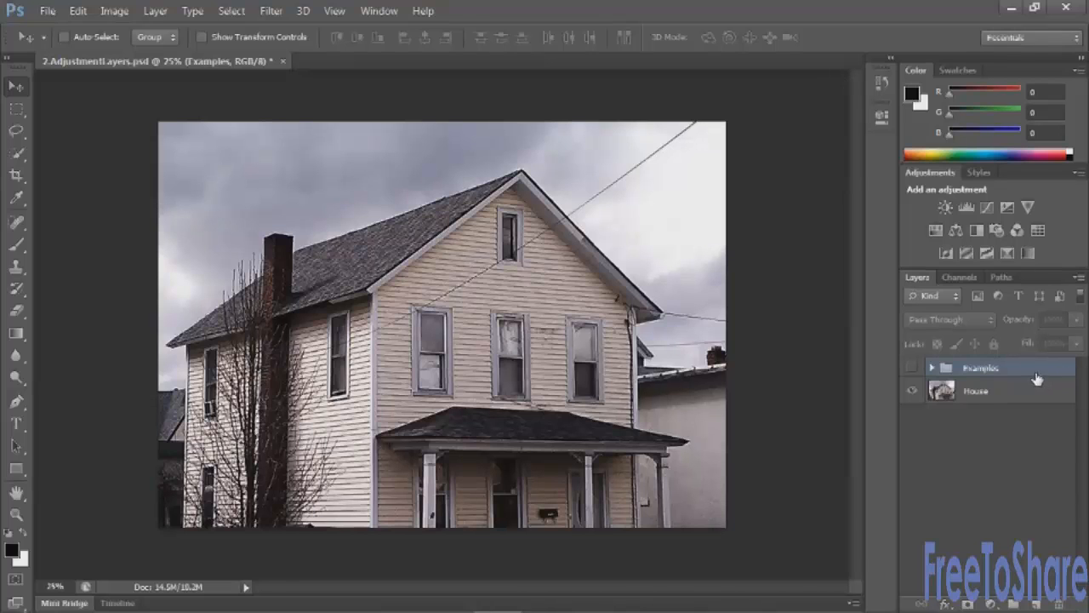
Add a Solid Color fill layer directly above the House layer using the yellow f5e811.
{"action": "left_click", "coordinate": [1014, 400]}
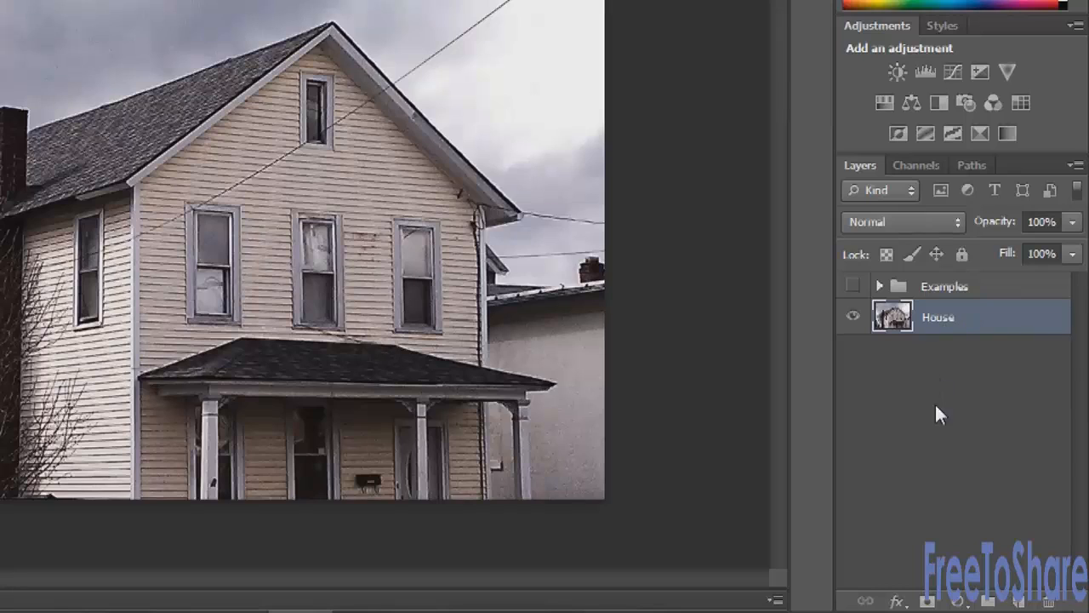
{"action": "left_click", "coordinate": [957, 603]}
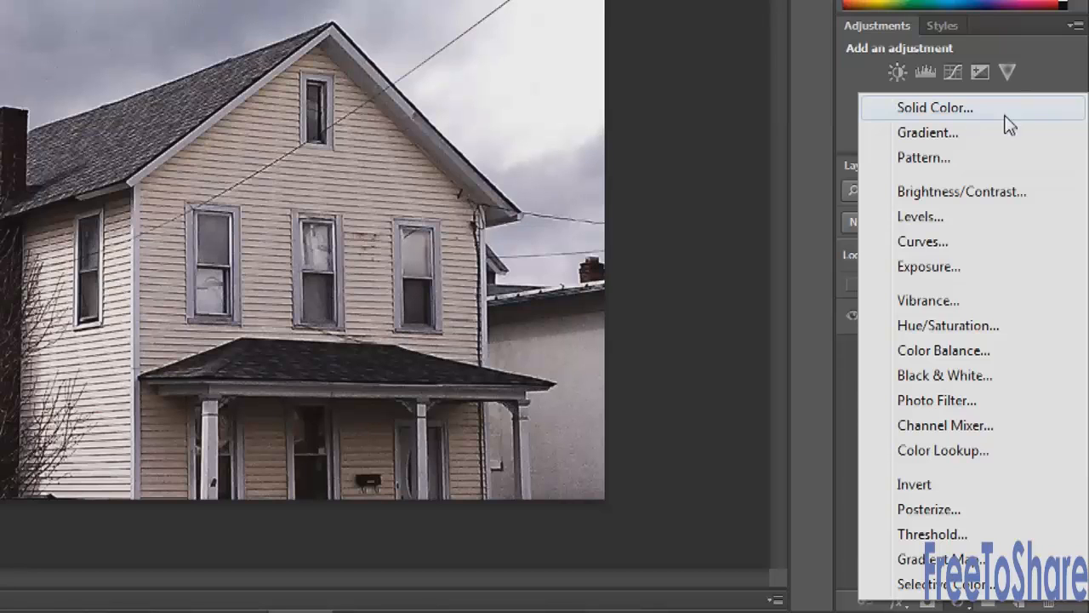
{"action": "left_click", "coordinate": [942, 105]}
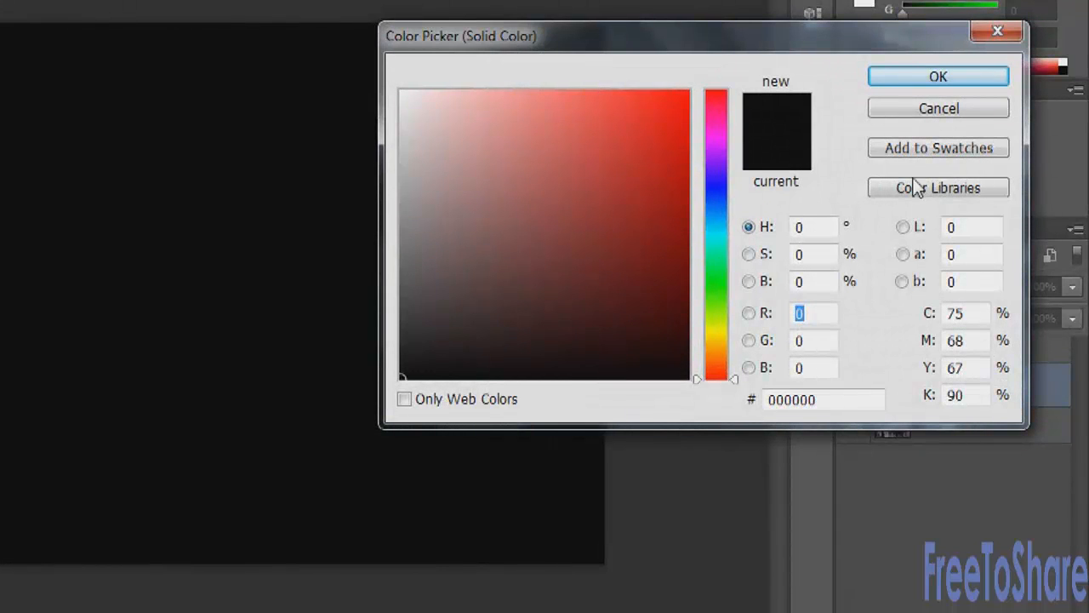
{"action": "mouse_move", "coordinate": [733, 335]}
{"action": "left_mouse_down"}
{"action": "mouse_move", "coordinate": [728, 356]}
{"action": "mouse_move", "coordinate": [732, 337]}
{"action": "left_mouse_up"}
{"action": "left_click", "coordinate": [668, 101]}
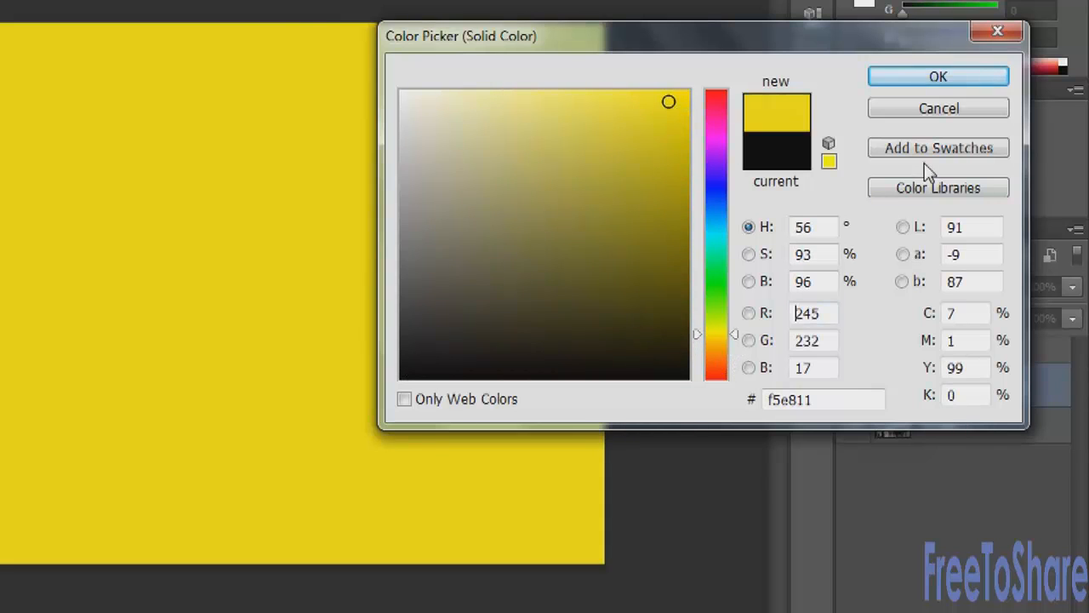
{"action": "left_click", "coordinate": [938, 77]}
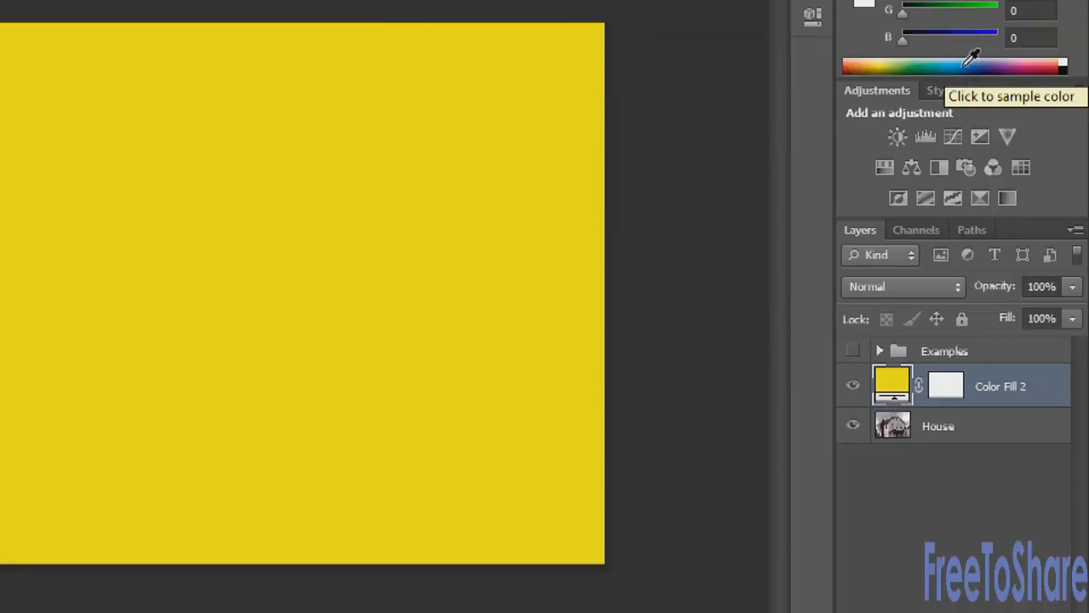
Try the opacity adjustment on the yellow fill layer, keep it at 100%, and set the blend mode to Overlay.
{"action": "left_click", "coordinate": [1072, 286]}
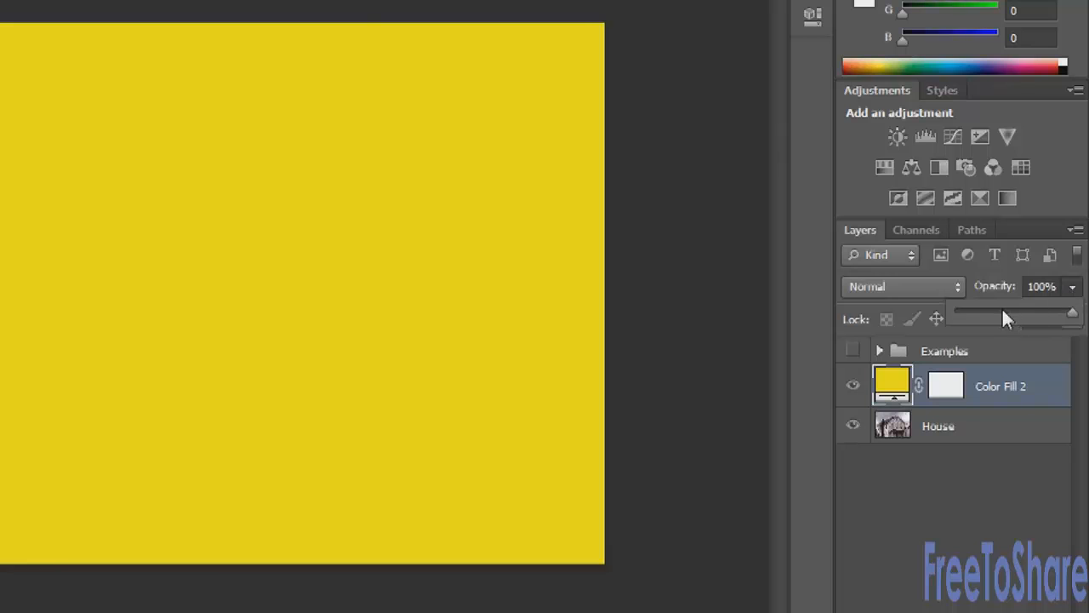
{"action": "left_click_drag", "start_coordinate": [1002, 317], "coordinate": [1085, 319]}
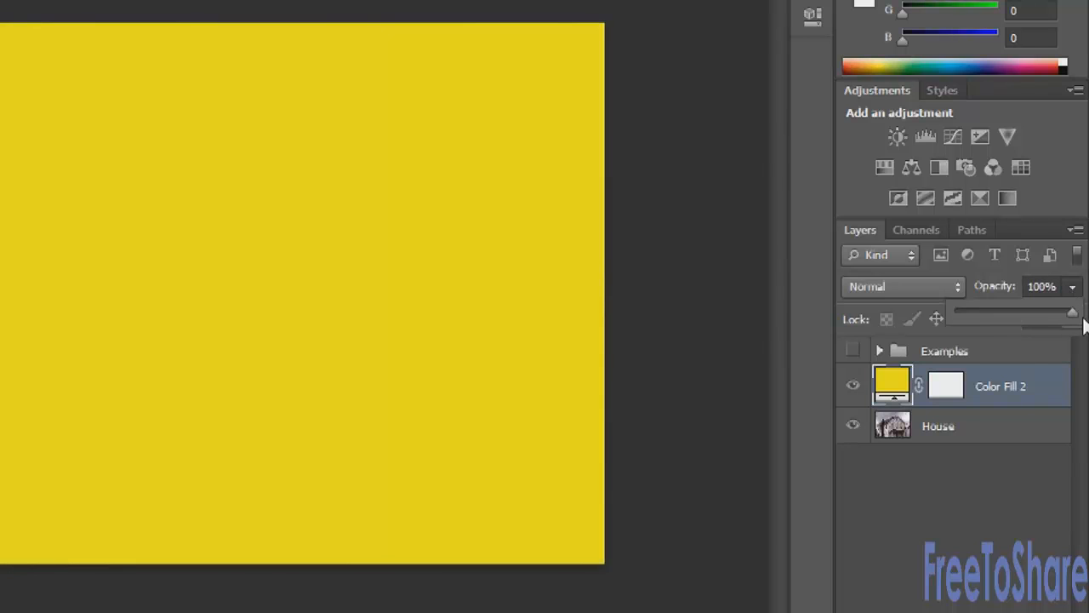
{"action": "left_click", "coordinate": [929, 287]}
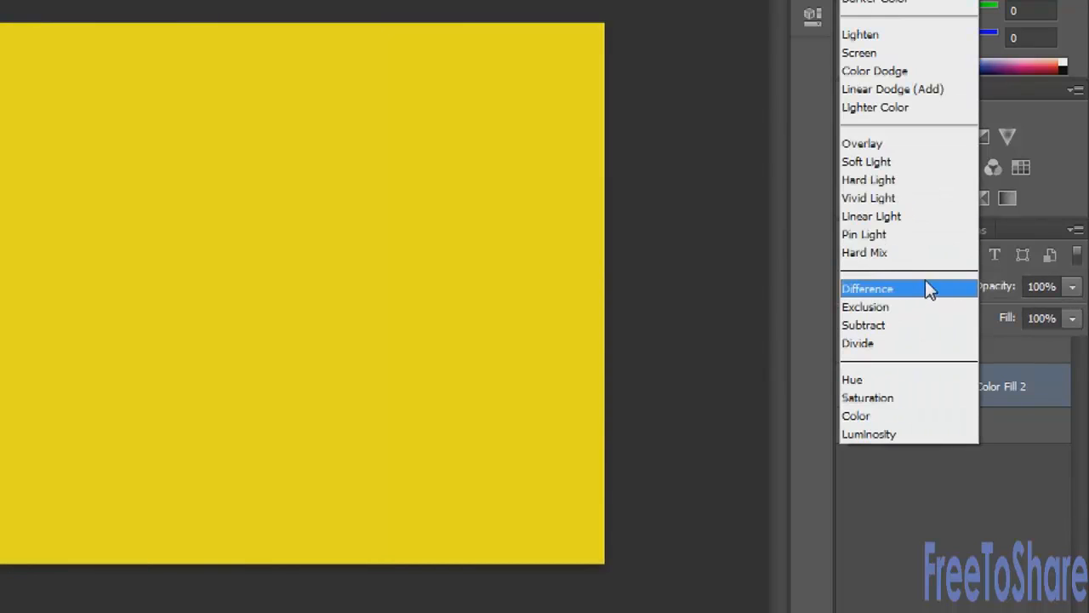
{"action": "left_click", "coordinate": [883, 144]}
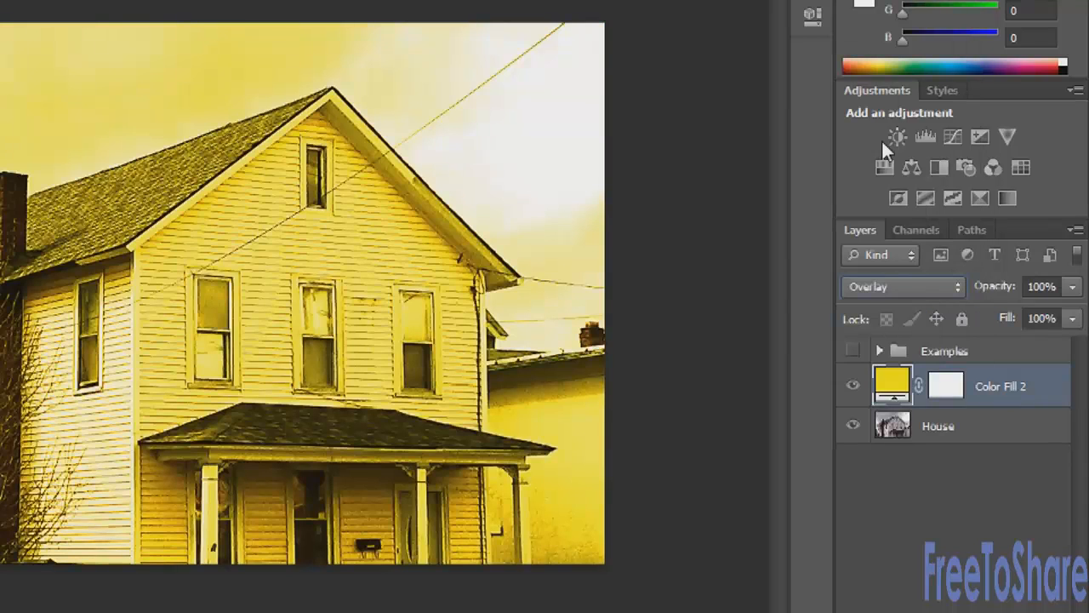
Cycle the yellow fill layer through other blend modes, including Screen, Lighten and Linear Dodge (Add), and return to Overlay.
{"action": "key", "text": "Up"}
{"action": "key", "text": "Up"}
{"action": "key", "text": "Up"}
{"action": "key", "text": "Up"}
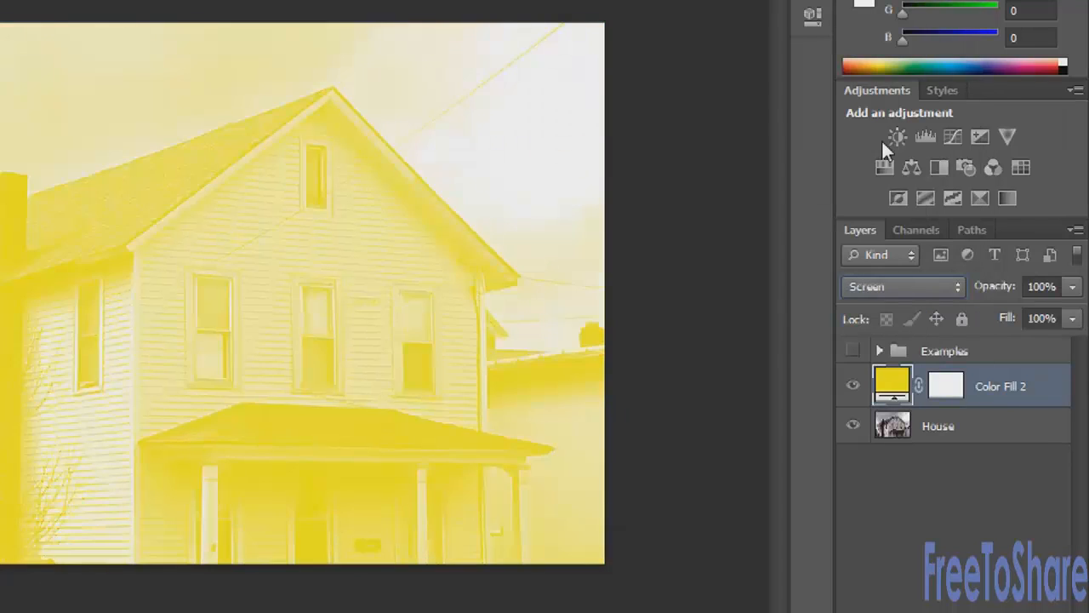
{"action": "key", "text": "Up"}
{"action": "key", "text": "Up"}
{"action": "key", "text": "Up"}
{"action": "key", "text": "Down"}
{"action": "key", "text": "Down"}
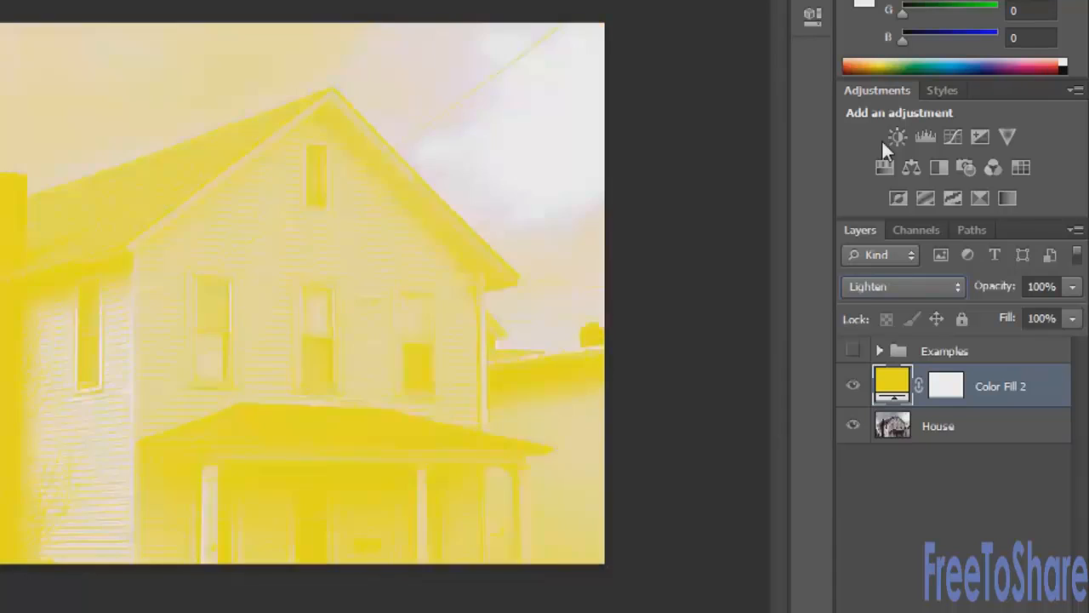
{"action": "key", "text": "Down"}
{"action": "key", "text": "Down"}
{"action": "key", "text": "Down"}
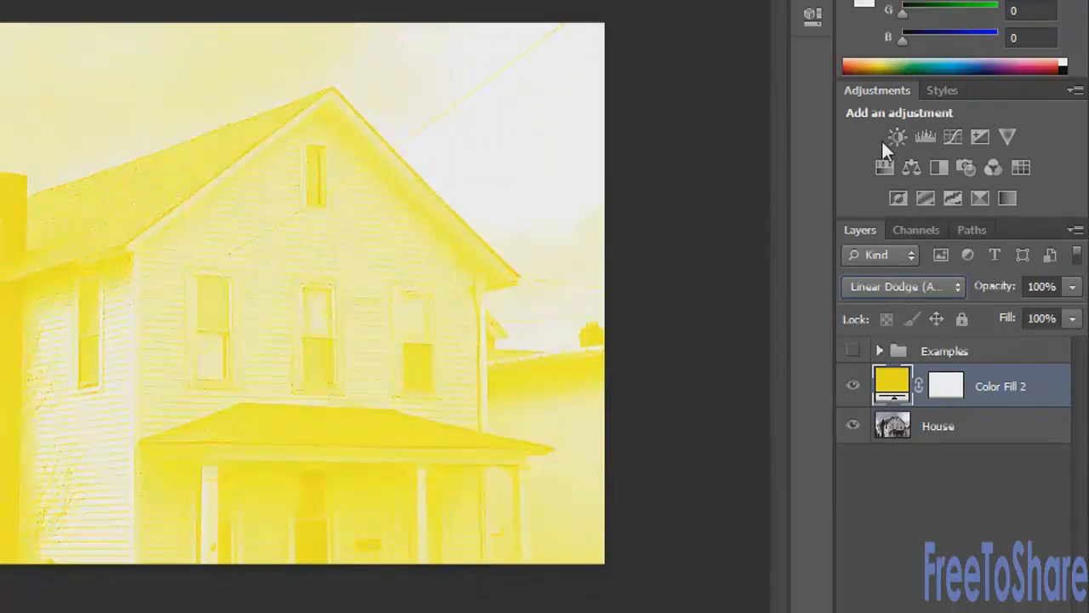
{"action": "key", "text": "Down"}
{"action": "key", "text": "Down"}
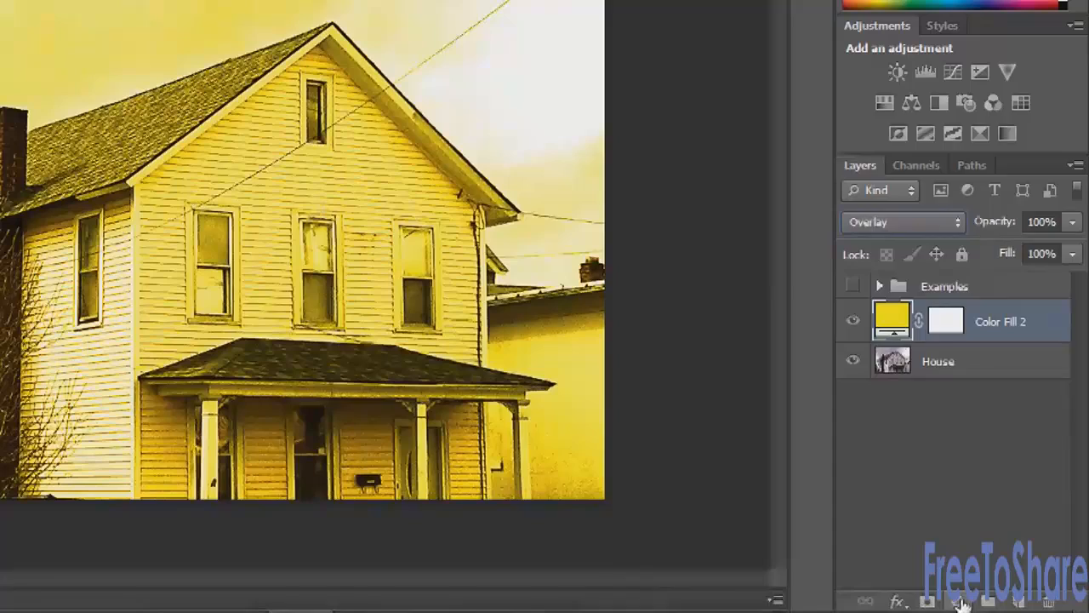
Add a Gradient fill layer above the yellow color fill and show the available preset gradients.
{"action": "left_click", "coordinate": [959, 601]}
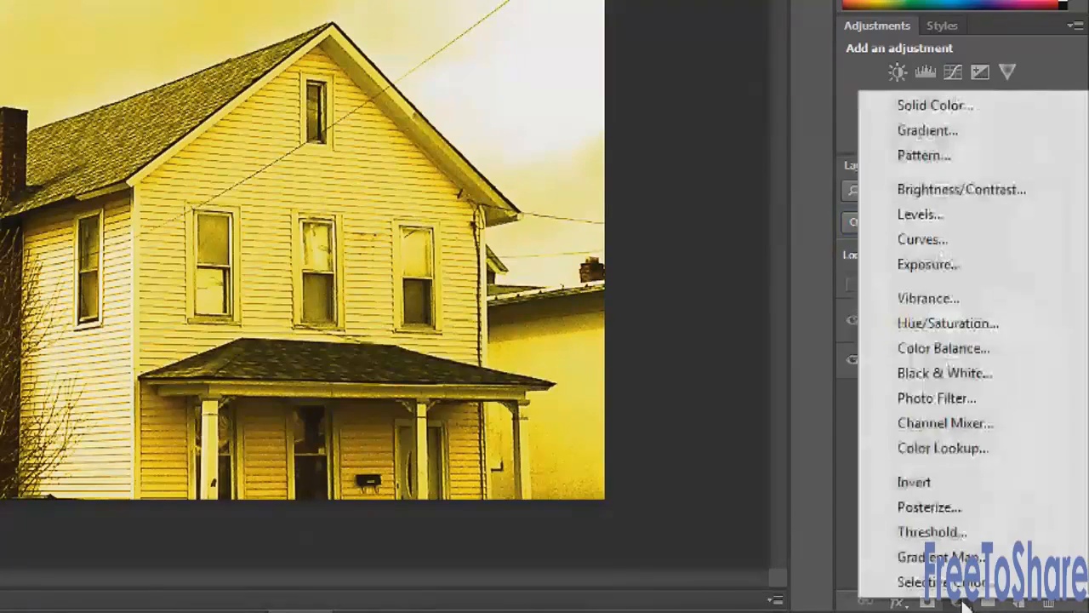
{"action": "left_click", "coordinate": [935, 132]}
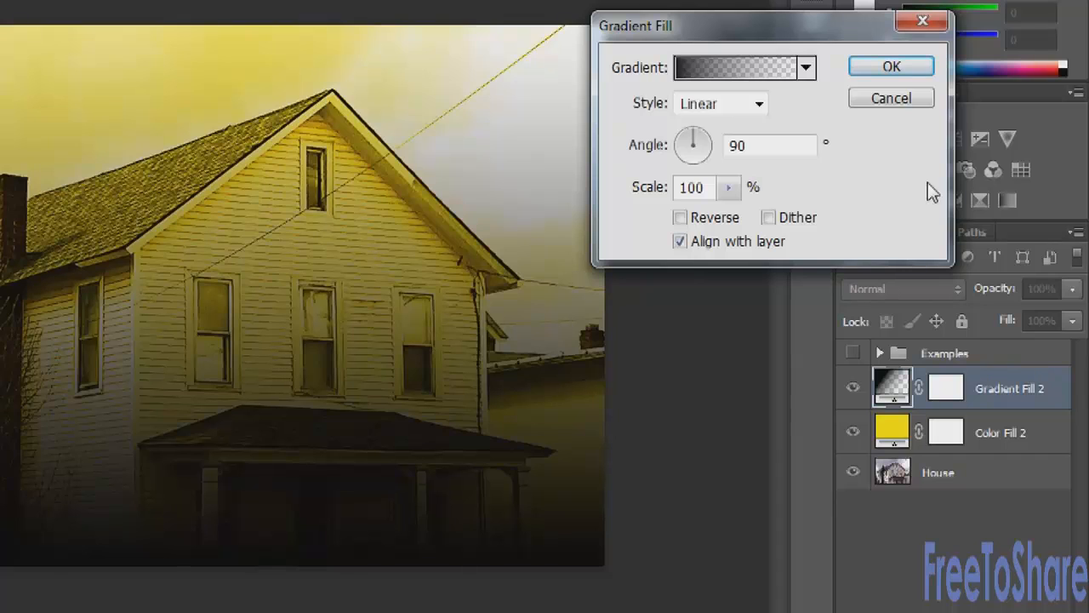
{"action": "left_click", "coordinate": [807, 68]}
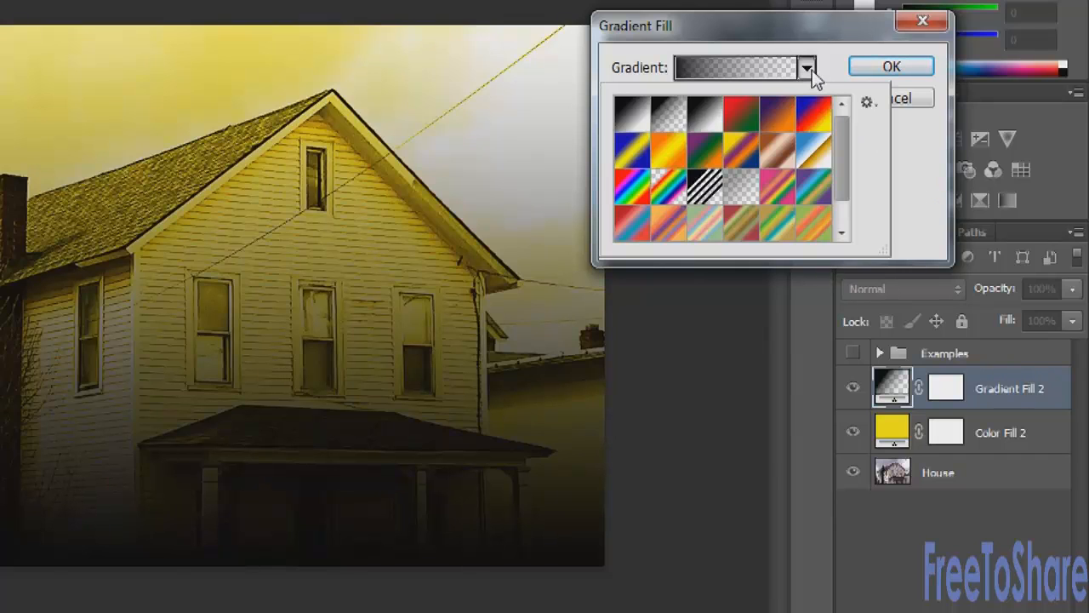
Preview several preset gradients on the gradient fill, including violet-orange, copper and blue-yellow, and pick the rainbow spectrum.
{"action": "left_click", "coordinate": [735, 119]}
{"action": "left_click", "coordinate": [781, 119]}
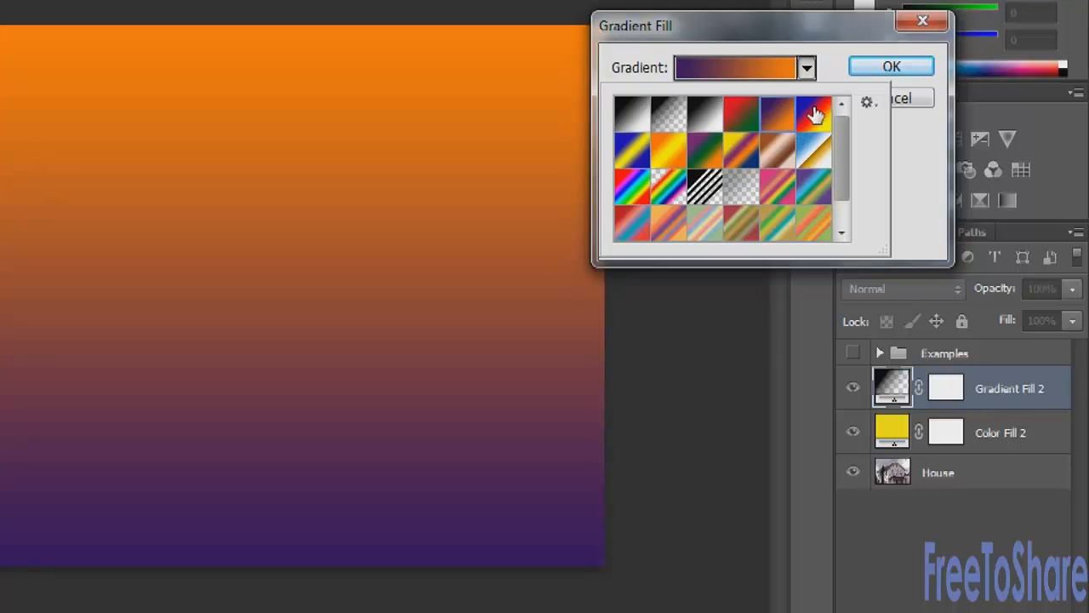
{"action": "left_click", "coordinate": [815, 116]}
{"action": "left_click", "coordinate": [816, 156]}
{"action": "left_click", "coordinate": [781, 155]}
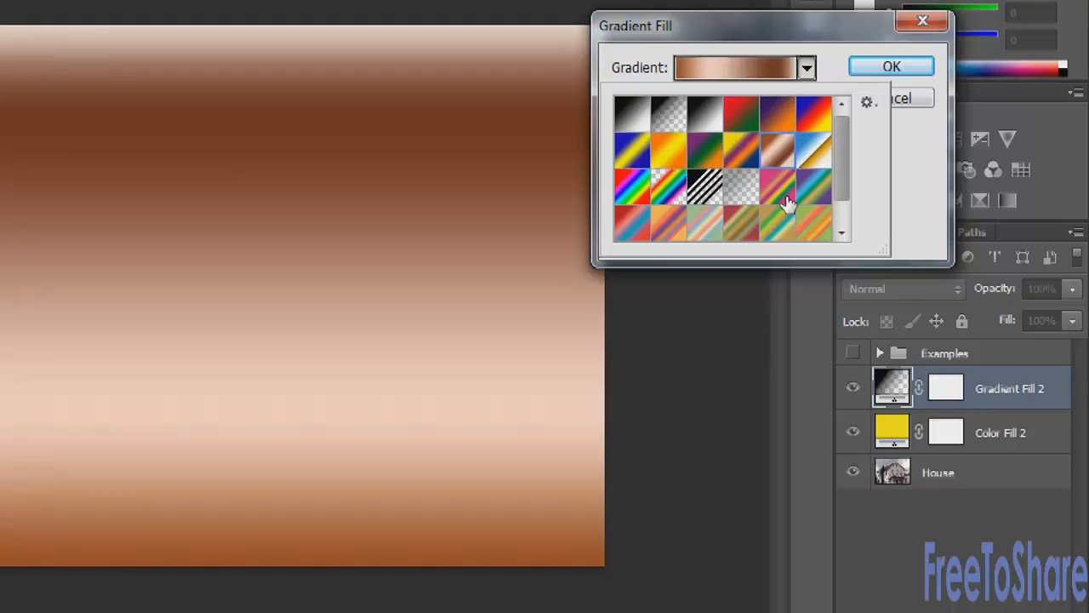
{"action": "left_click", "coordinate": [783, 196]}
{"action": "left_click", "coordinate": [634, 189]}
{"action": "left_click", "coordinate": [632, 150]}
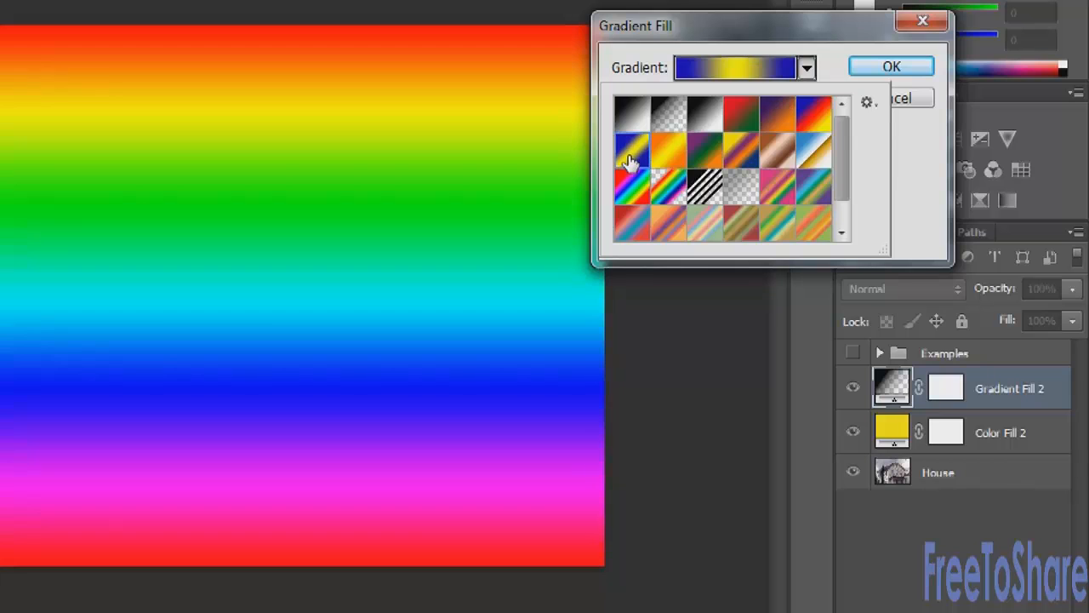
{"action": "left_click", "coordinate": [669, 151]}
{"action": "left_click", "coordinate": [705, 153]}
{"action": "left_click", "coordinate": [737, 152]}
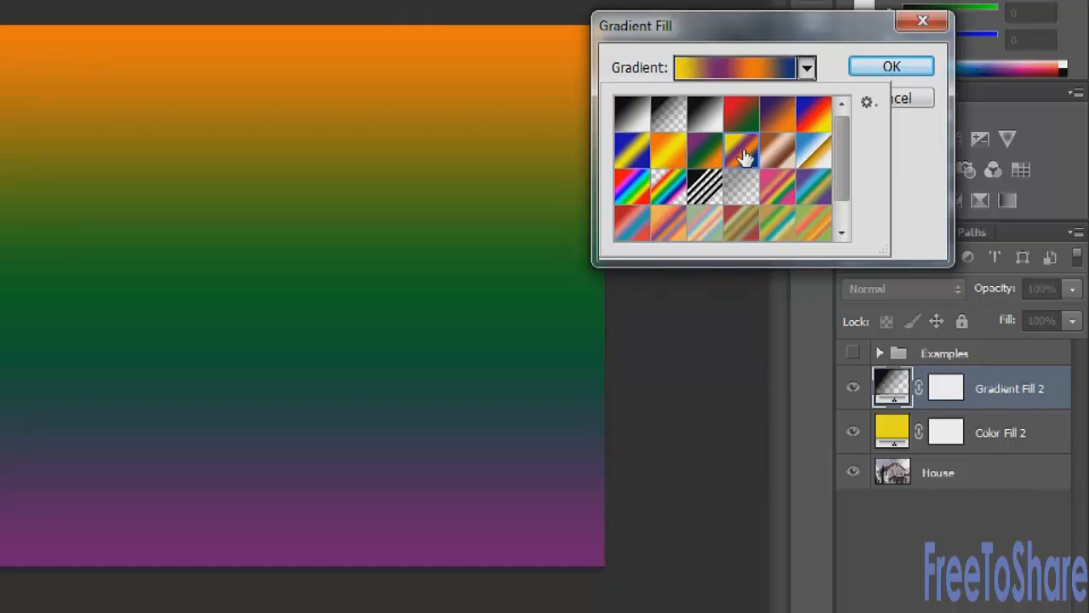
{"action": "left_click", "coordinate": [632, 191]}
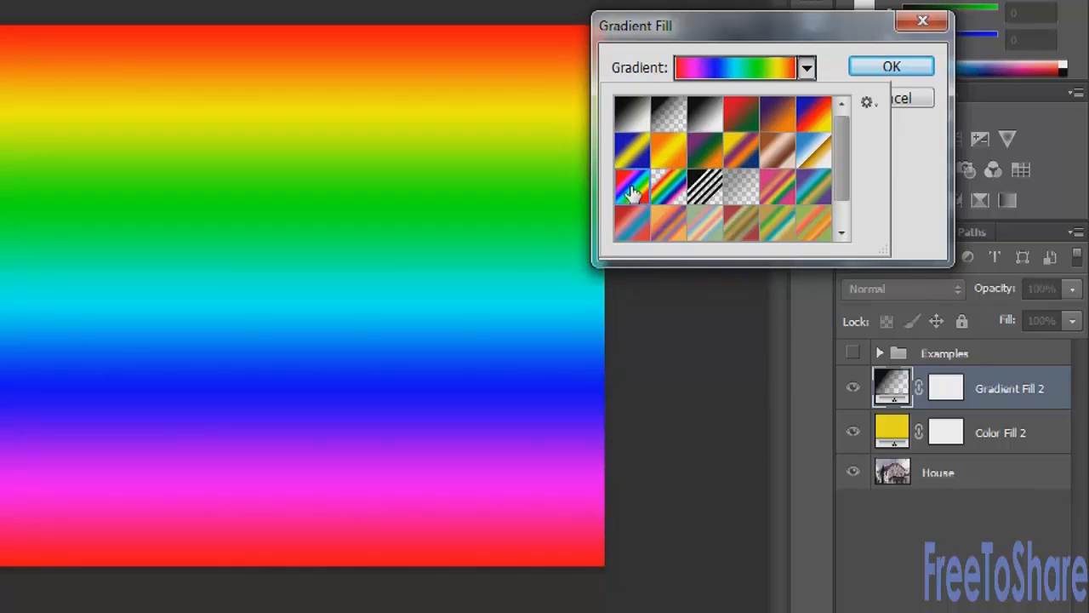
Append the Special Effects gradient set to the current presets and bring the added gradients into view.
{"action": "left_click", "coordinate": [867, 104]}
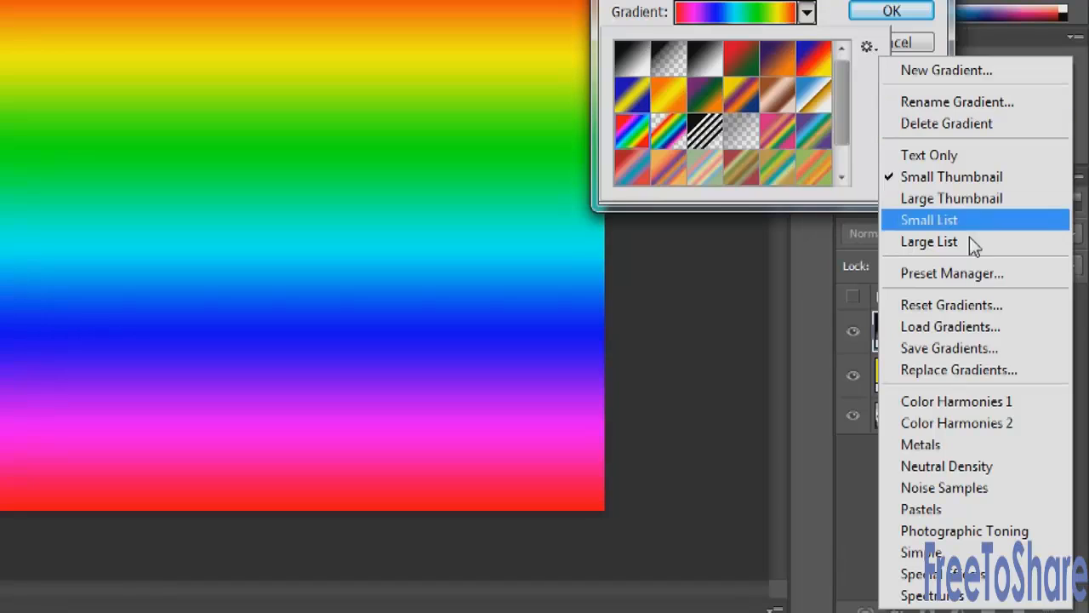
{"action": "left_click", "coordinate": [948, 574]}
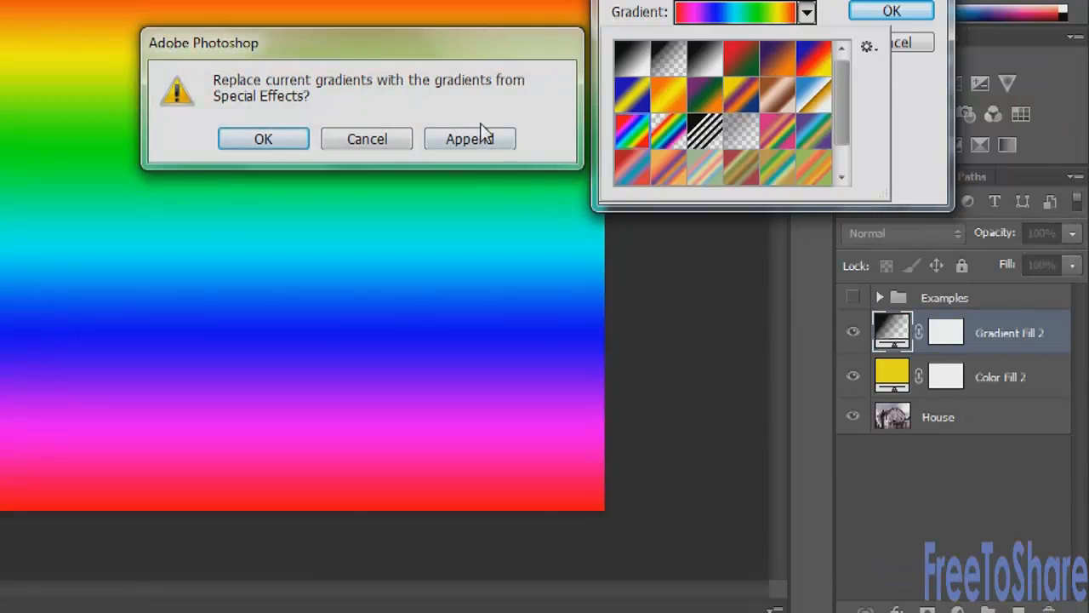
{"action": "left_click", "coordinate": [485, 137]}
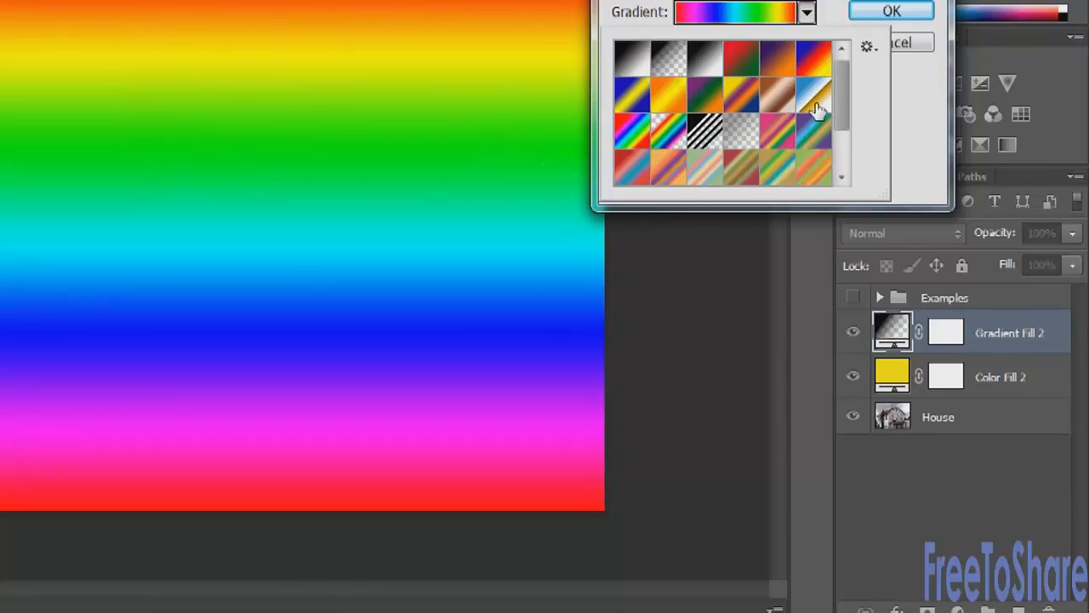
{"action": "left_click_drag", "start_coordinate": [849, 114], "coordinate": [850, 162]}
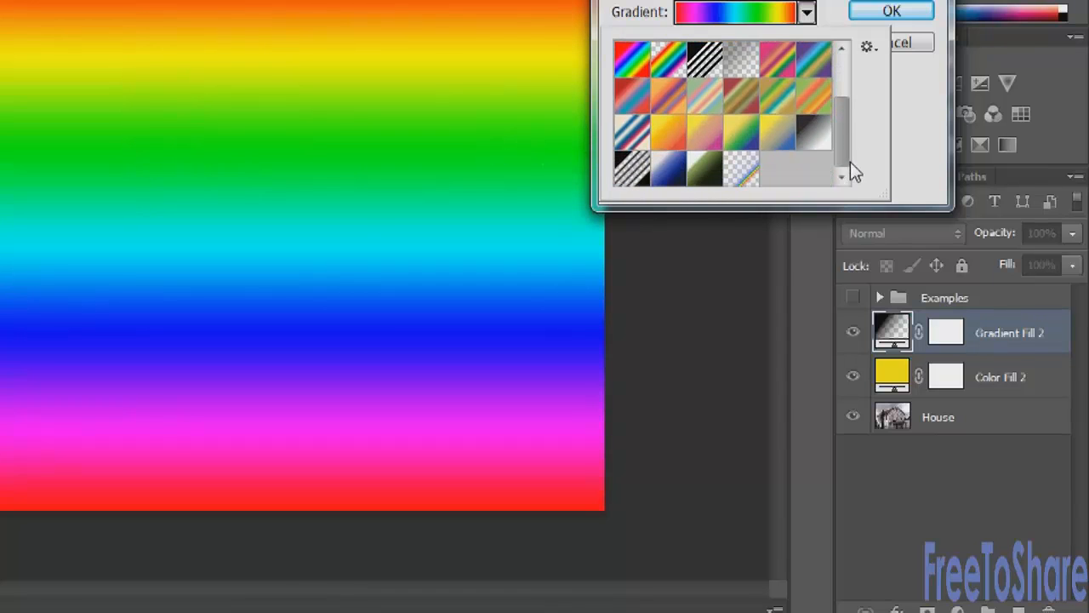
Preview the added gradients, including yellow-orange, yellow-pink and the stepped grey one, return to the rainbow spectrum and close the preset list.
{"action": "left_click", "coordinate": [636, 134]}
{"action": "left_click", "coordinate": [671, 134]}
{"action": "left_click", "coordinate": [706, 134]}
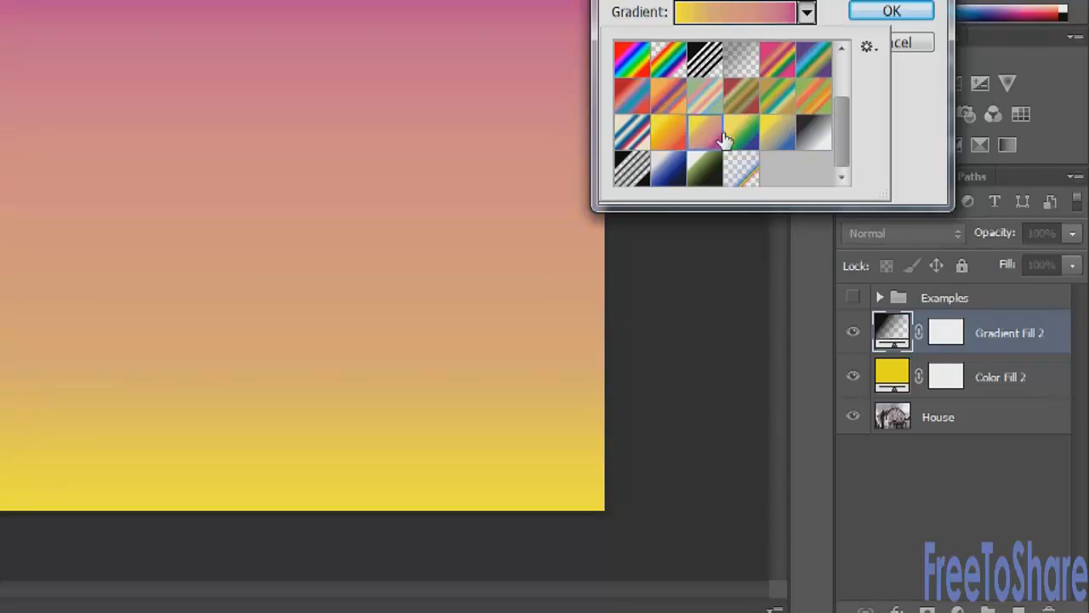
{"action": "left_click", "coordinate": [742, 136]}
{"action": "left_click", "coordinate": [777, 134]}
{"action": "left_click", "coordinate": [817, 136]}
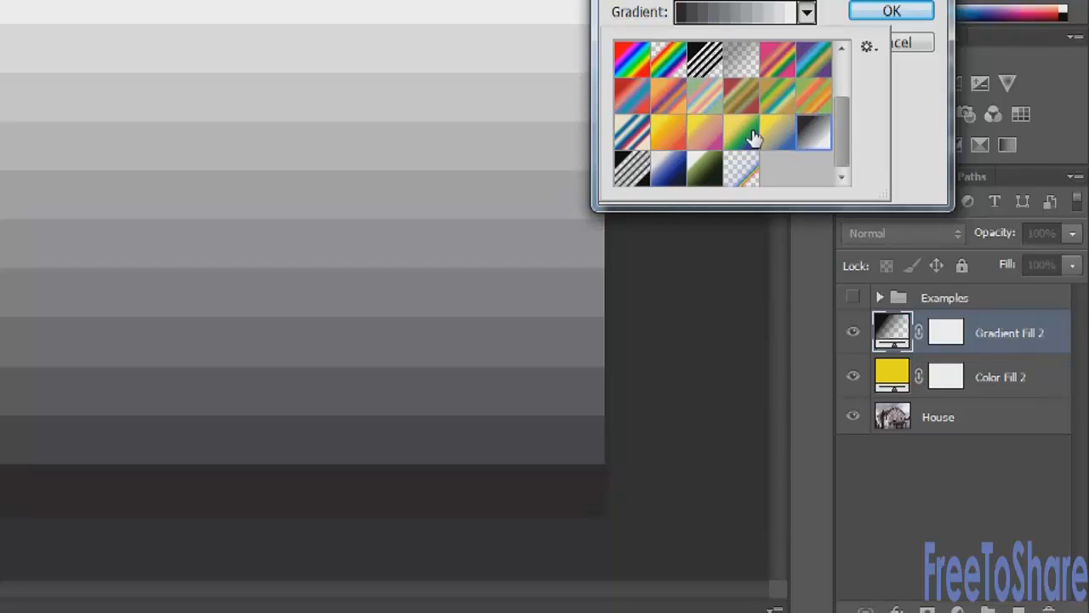
{"action": "left_click", "coordinate": [744, 136]}
{"action": "left_click", "coordinate": [631, 62]}
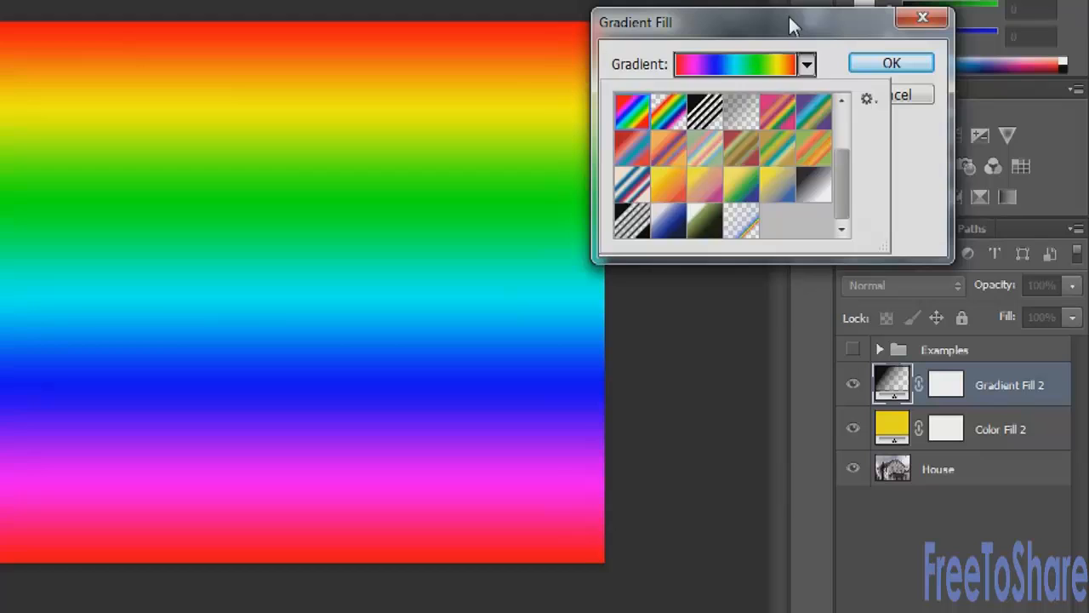
{"action": "left_click", "coordinate": [790, 19]}
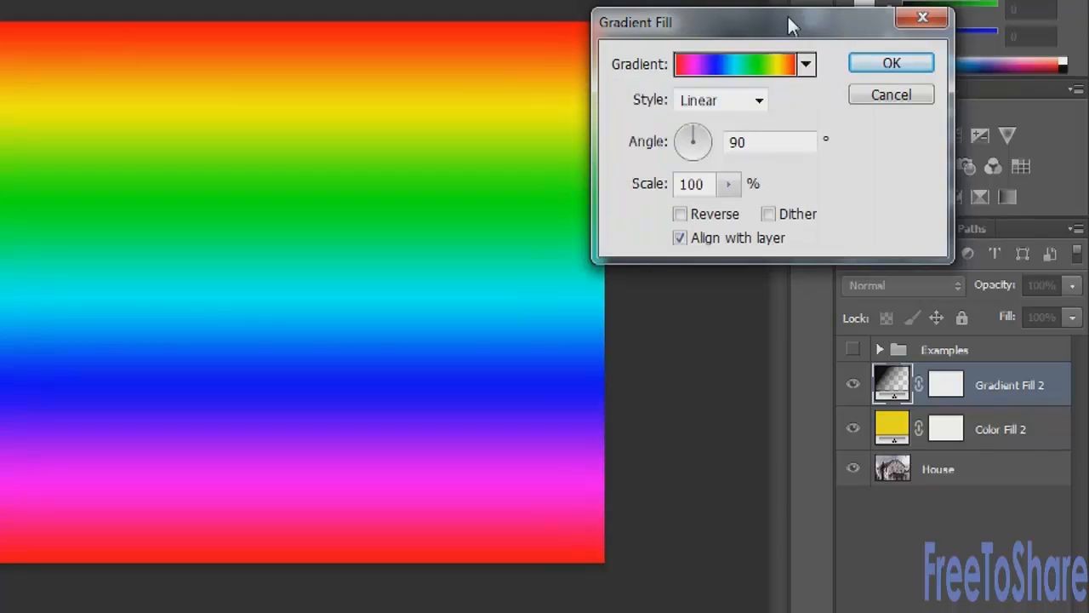
Try the Radial, Angle, Reflected and Diamond styles on the gradient fill, and rotate the Diamond version to about 66°.
{"action": "left_click", "coordinate": [760, 101]}
{"action": "left_click", "coordinate": [734, 137]}
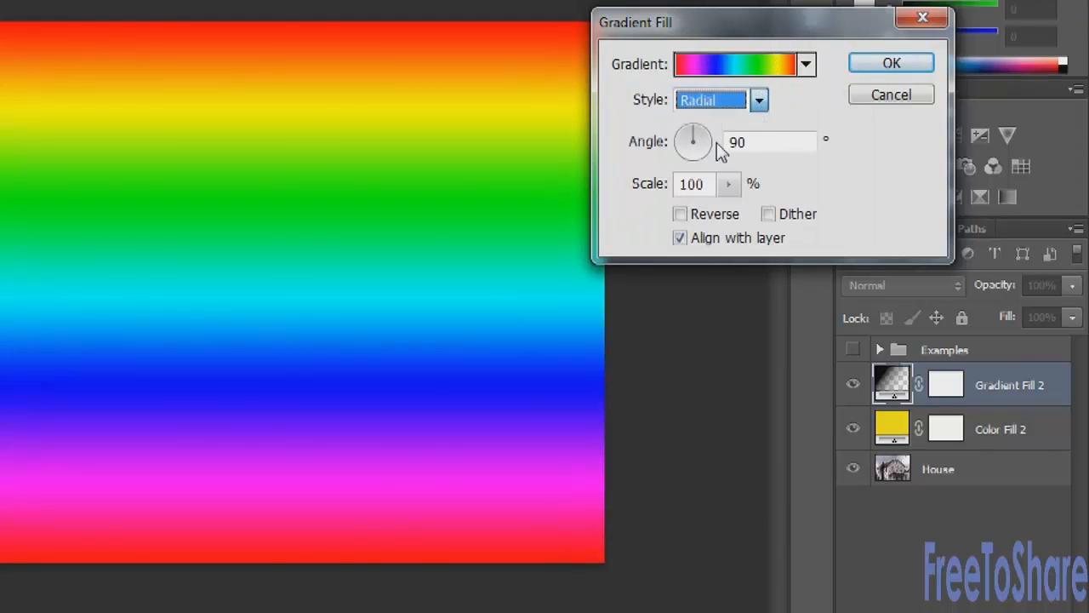
{"action": "left_click", "coordinate": [726, 107]}
{"action": "left_click", "coordinate": [723, 159]}
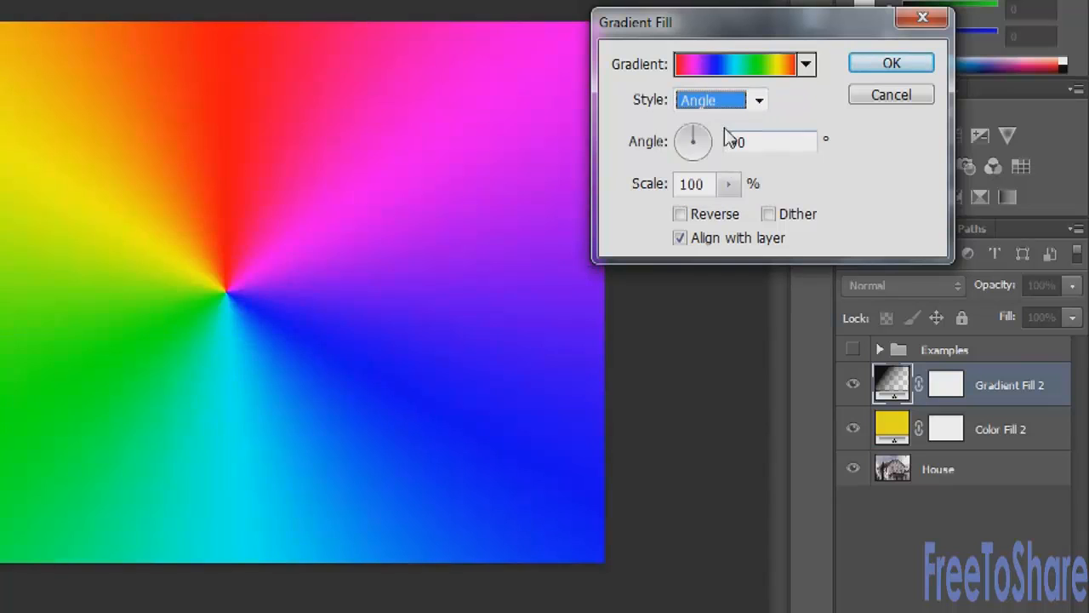
{"action": "left_click", "coordinate": [724, 103]}
{"action": "left_click", "coordinate": [721, 172]}
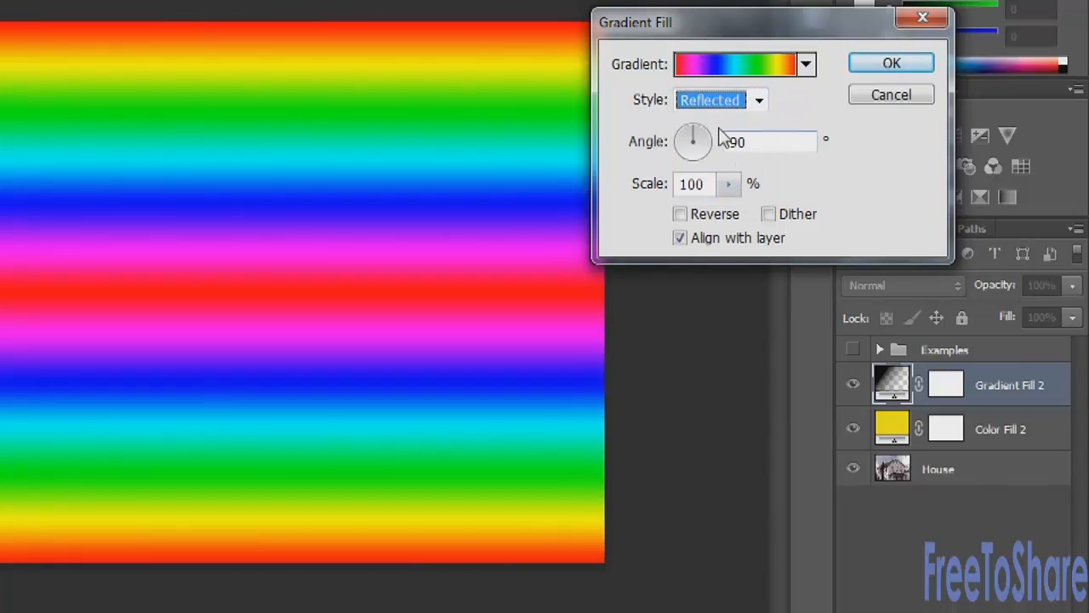
{"action": "left_click", "coordinate": [724, 106]}
{"action": "left_click", "coordinate": [733, 191]}
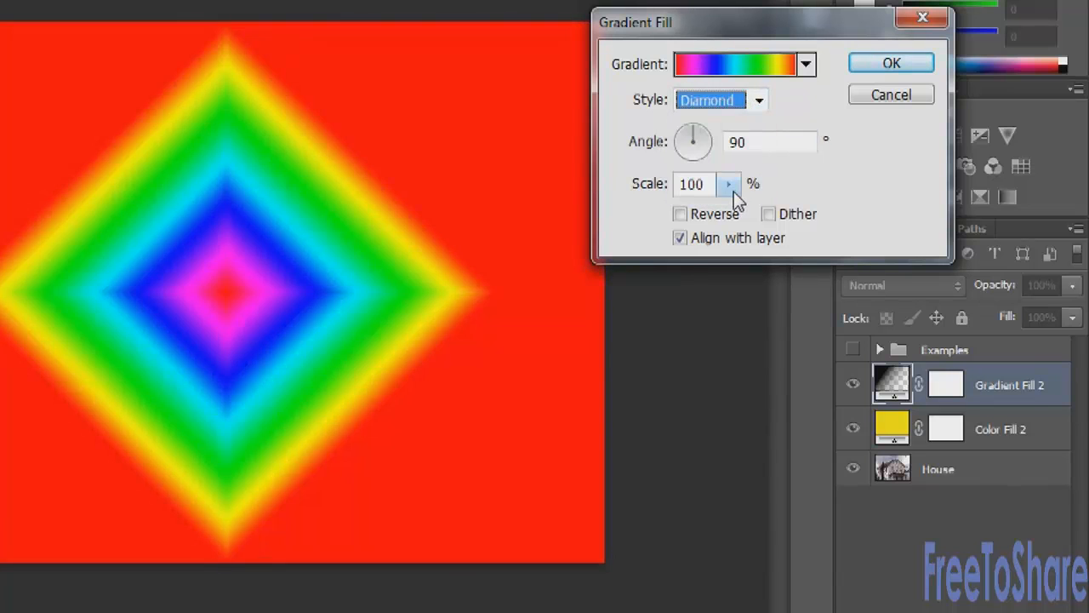
{"action": "left_click_drag", "start_coordinate": [678, 146], "coordinate": [701, 125]}
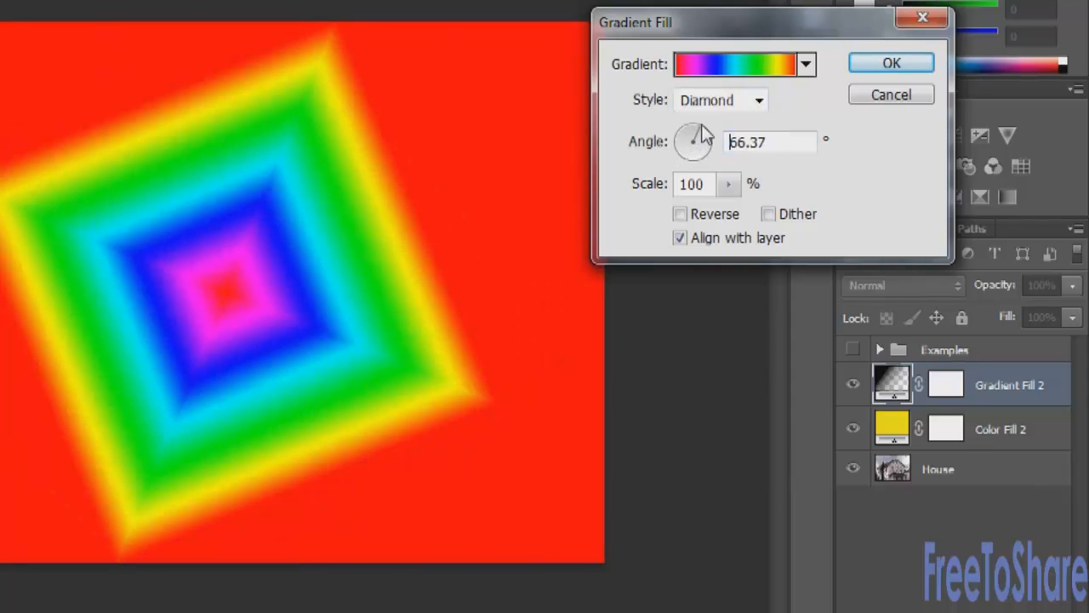
Return the gradient style to Linear, try several angles including 100°, and set the angle to 90°.
{"action": "left_click", "coordinate": [706, 97]}
{"action": "left_click", "coordinate": [710, 121]}
{"action": "left_click", "coordinate": [707, 155]}
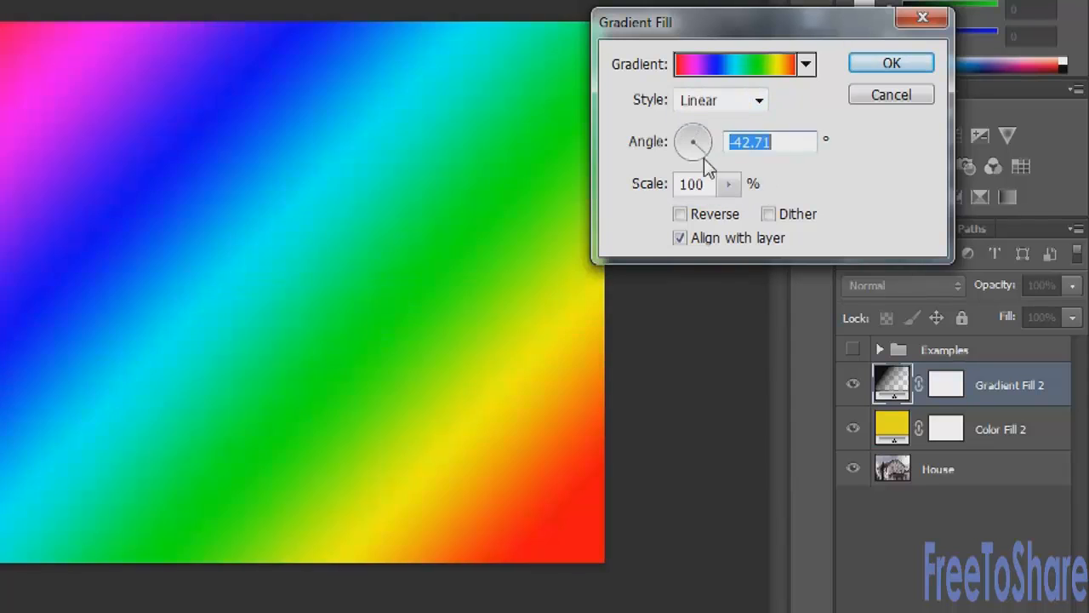
{"action": "left_click_drag", "start_coordinate": [680, 160], "coordinate": [685, 137]}
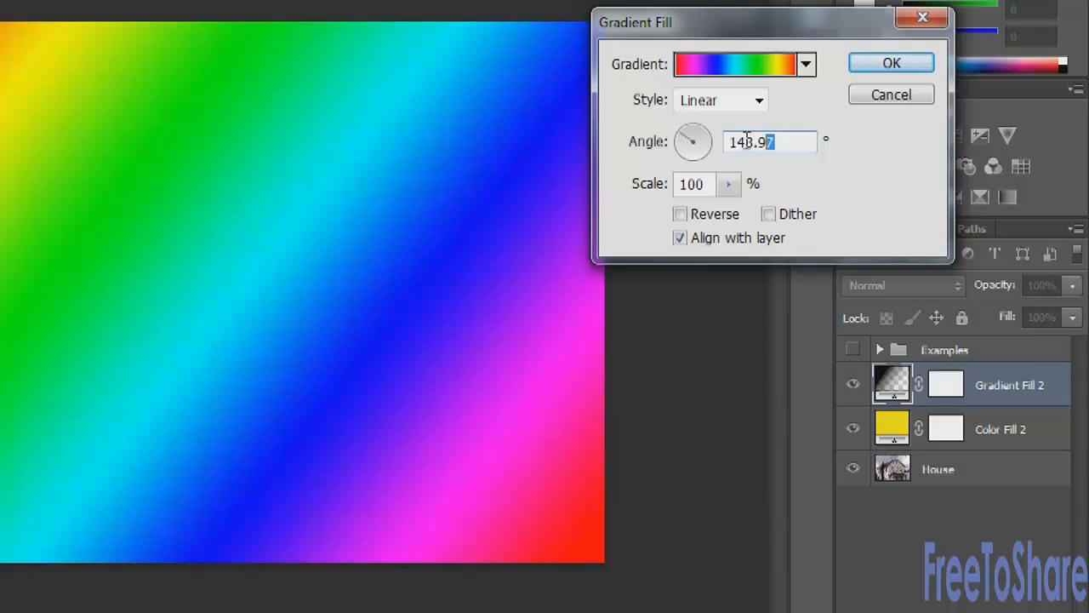
{"action": "type", "text": "100"}
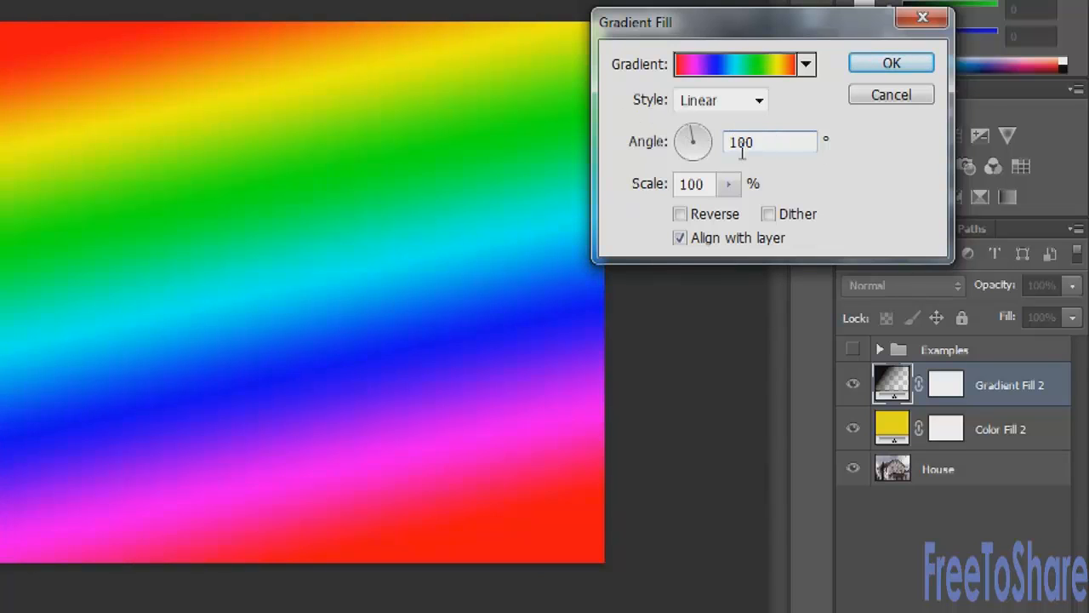
{"action": "type", "text": "90"}
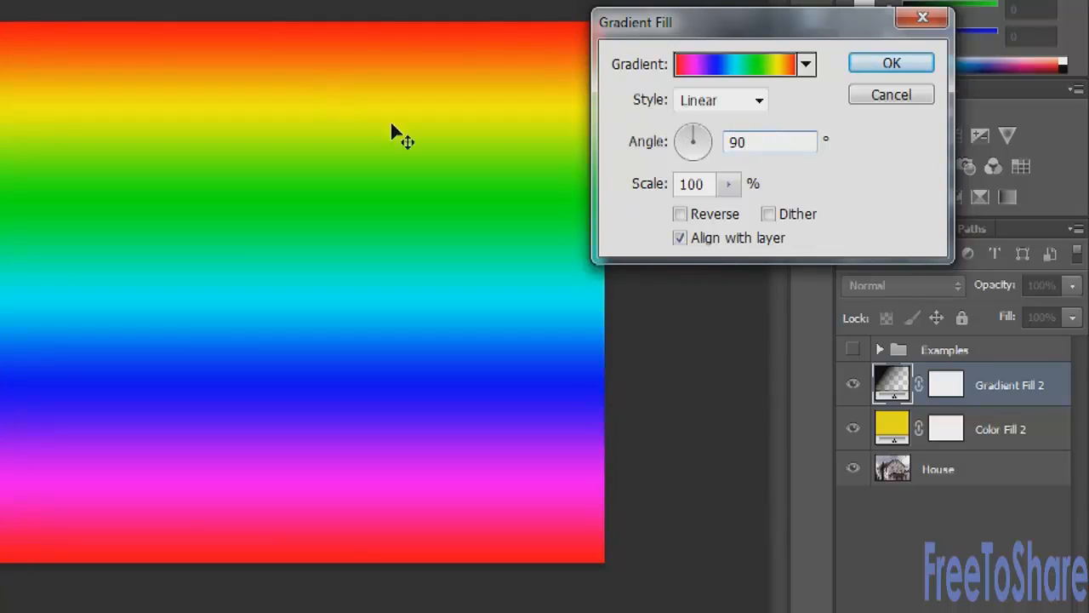
Show the gradient's scale slider, and toggle the Reverse and Dither options on and back off.
{"action": "left_click", "coordinate": [730, 185]}
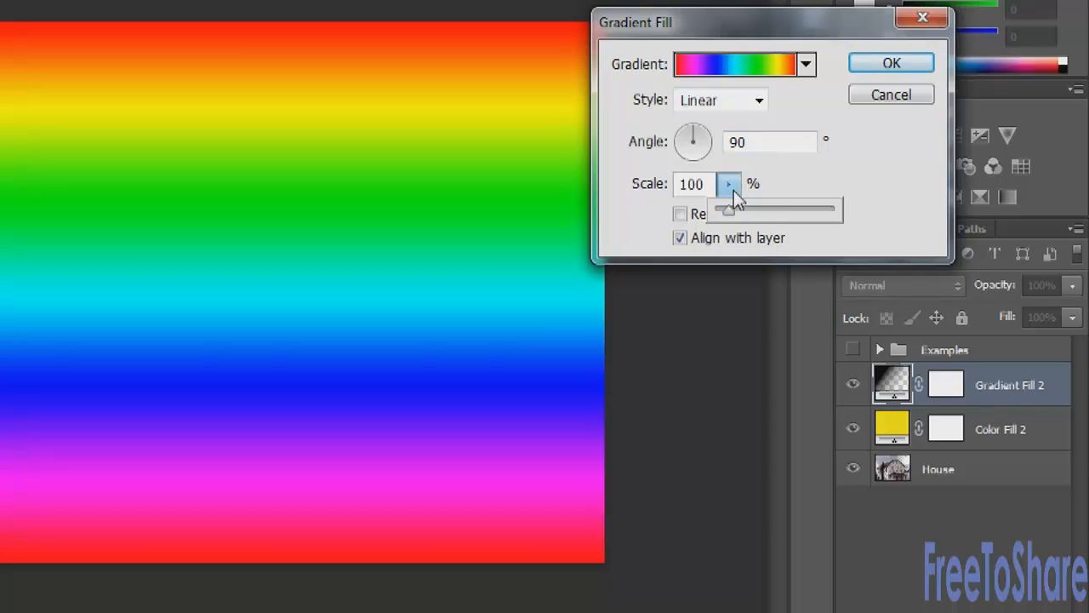
{"action": "left_click", "coordinate": [734, 190]}
{"action": "key", "text": "Tab"}
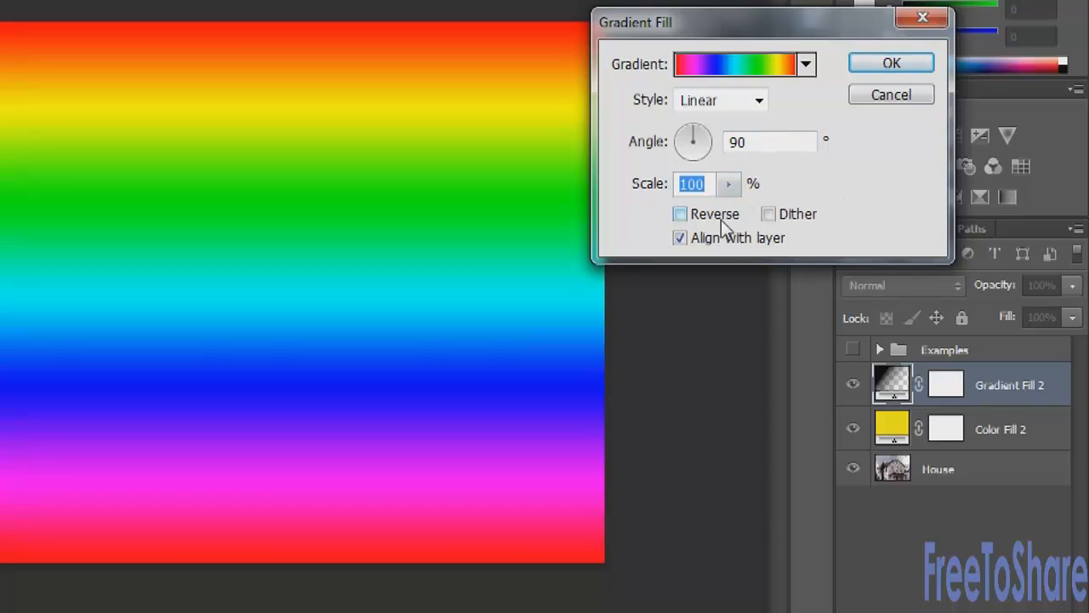
{"action": "left_click", "coordinate": [721, 220]}
{"action": "left_click", "coordinate": [703, 213]}
{"action": "left_click", "coordinate": [769, 214]}
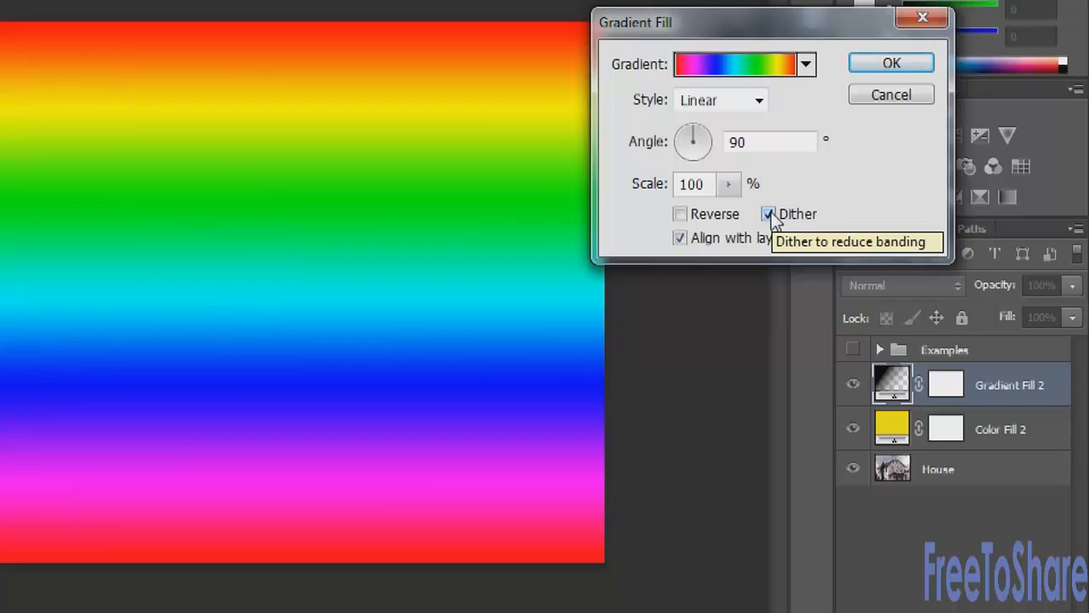
{"action": "left_click", "coordinate": [769, 214]}
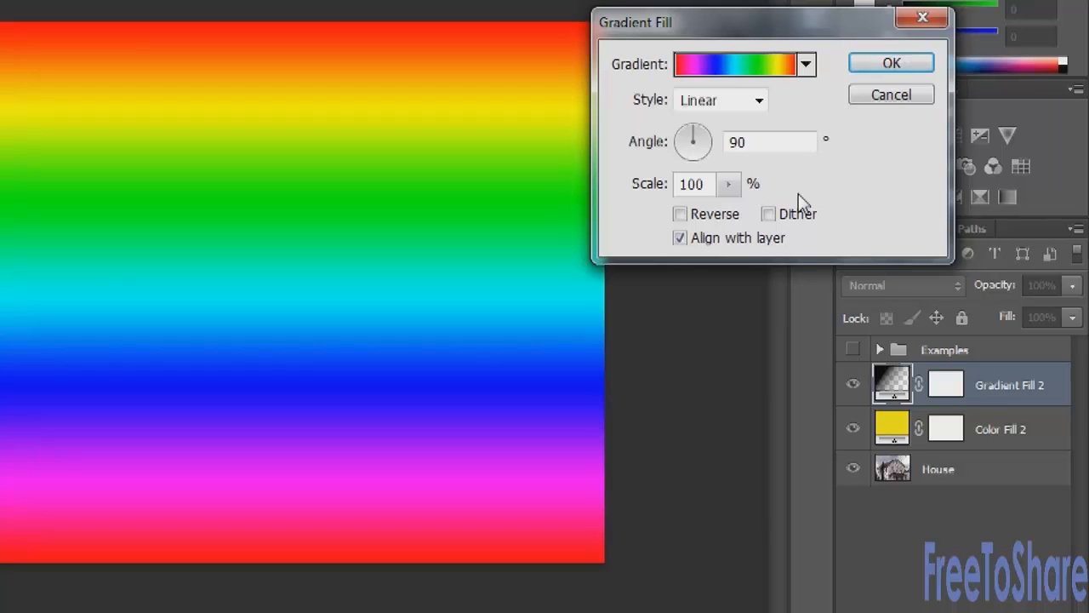
Open the spectrum gradient for editing and recolor its blue stop to light blue, 00ccff.
{"action": "left_click", "coordinate": [720, 66]}
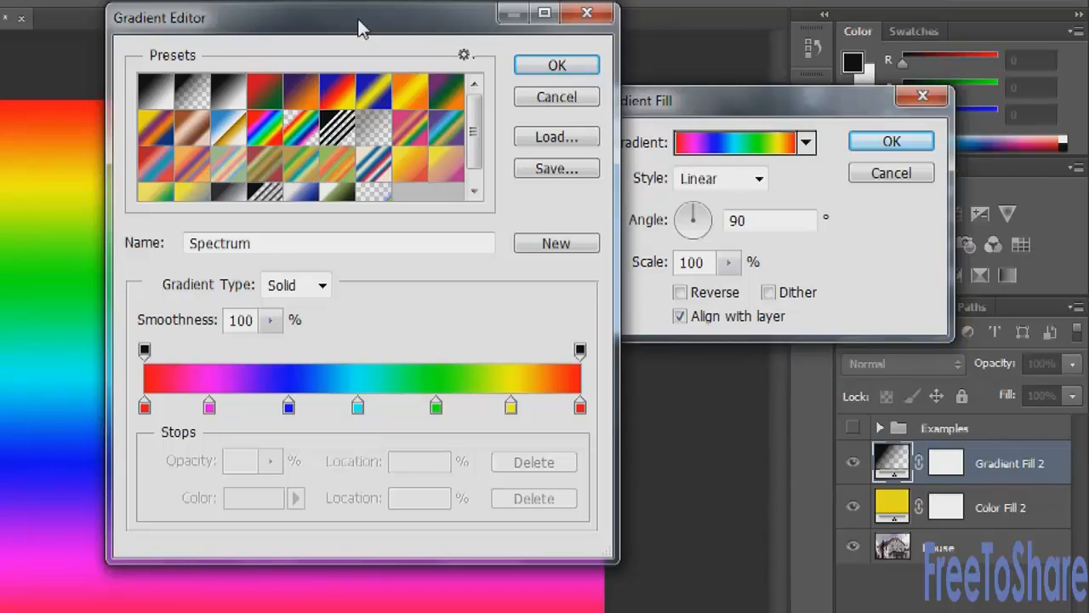
{"action": "left_click", "coordinate": [289, 407]}
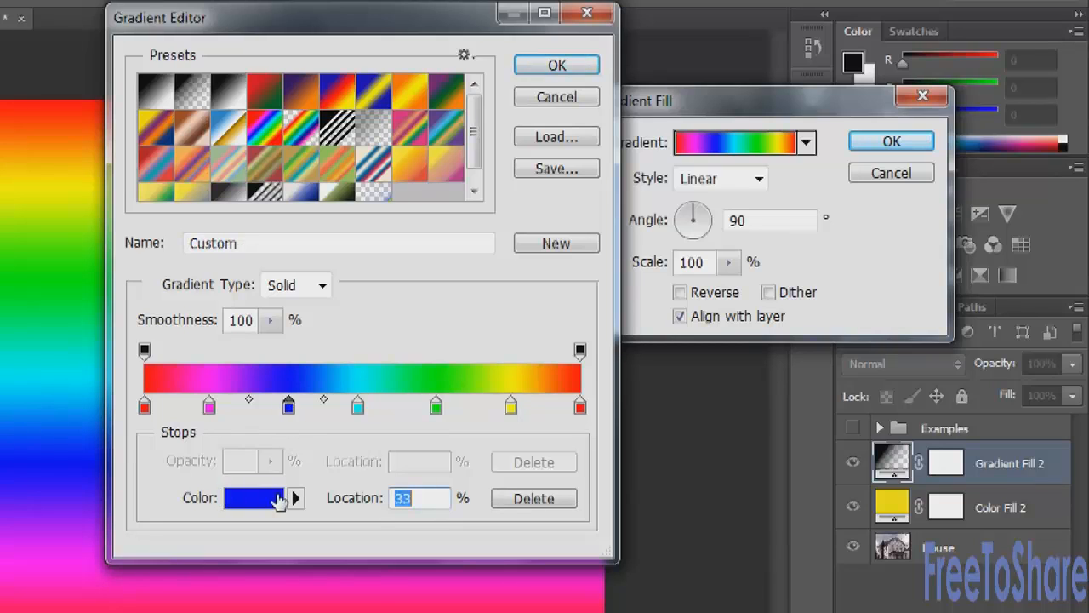
{"action": "left_click", "coordinate": [296, 498]}
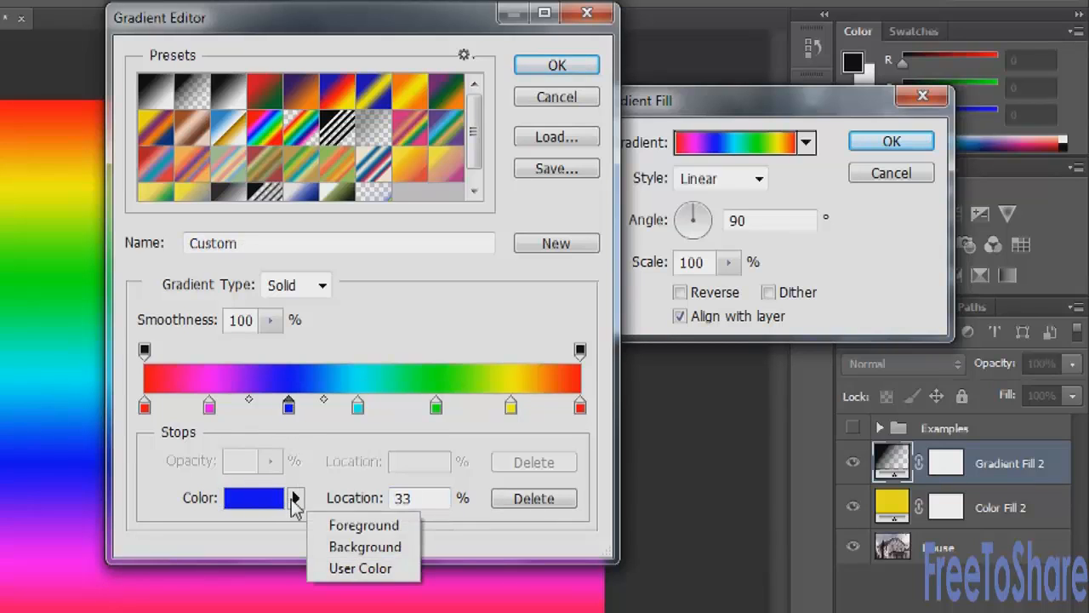
{"action": "left_click", "coordinate": [230, 499]}
{"action": "left_click", "coordinate": [719, 303]}
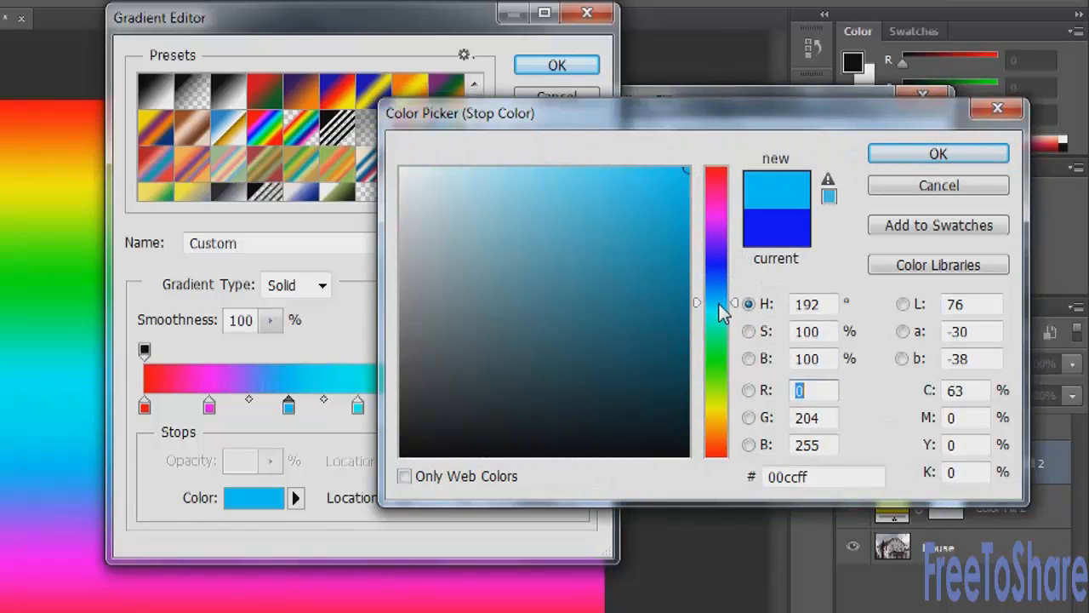
{"action": "left_click", "coordinate": [886, 162]}
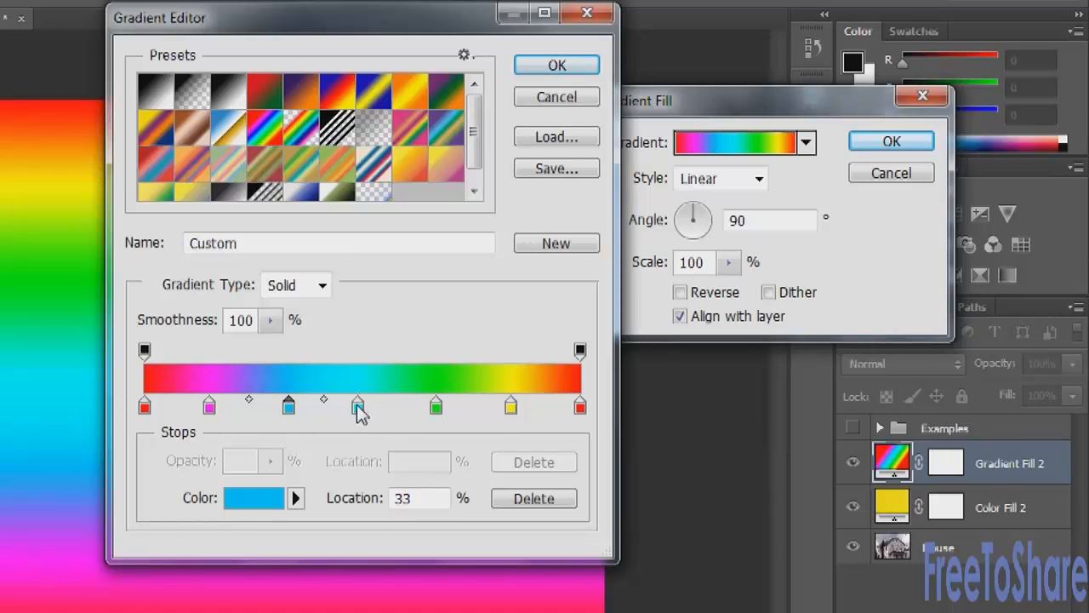
Remove the cyan stop and shift the remaining inner stops, placing light blue at 44% and green at 71%.
{"action": "left_click_drag", "start_coordinate": [358, 407], "coordinate": [367, 428]}
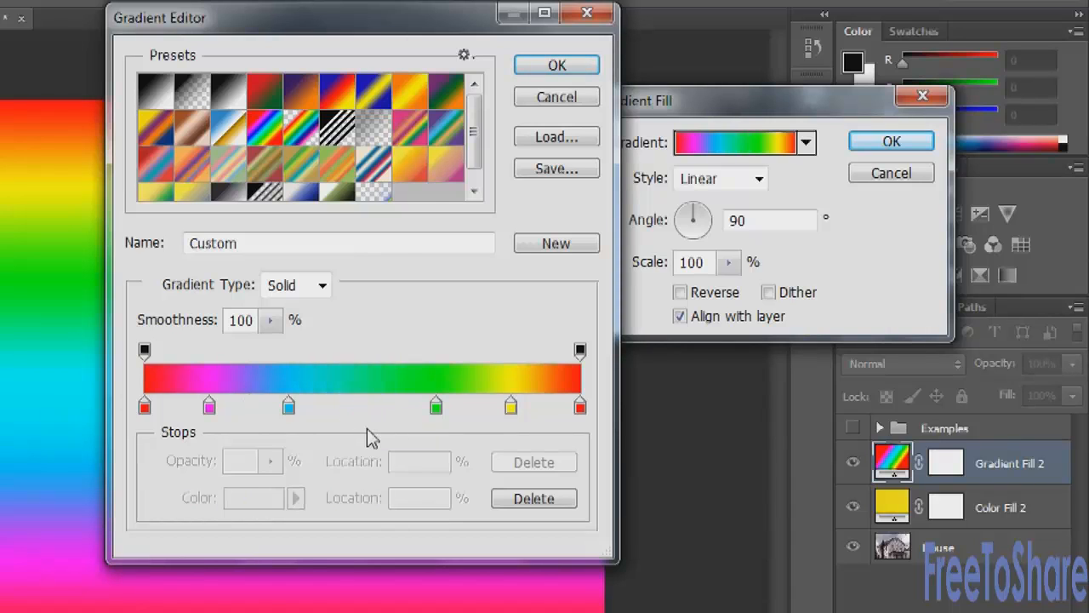
{"action": "left_click_drag", "start_coordinate": [290, 409], "coordinate": [318, 417]}
{"action": "left_click_drag", "start_coordinate": [211, 410], "coordinate": [177, 400]}
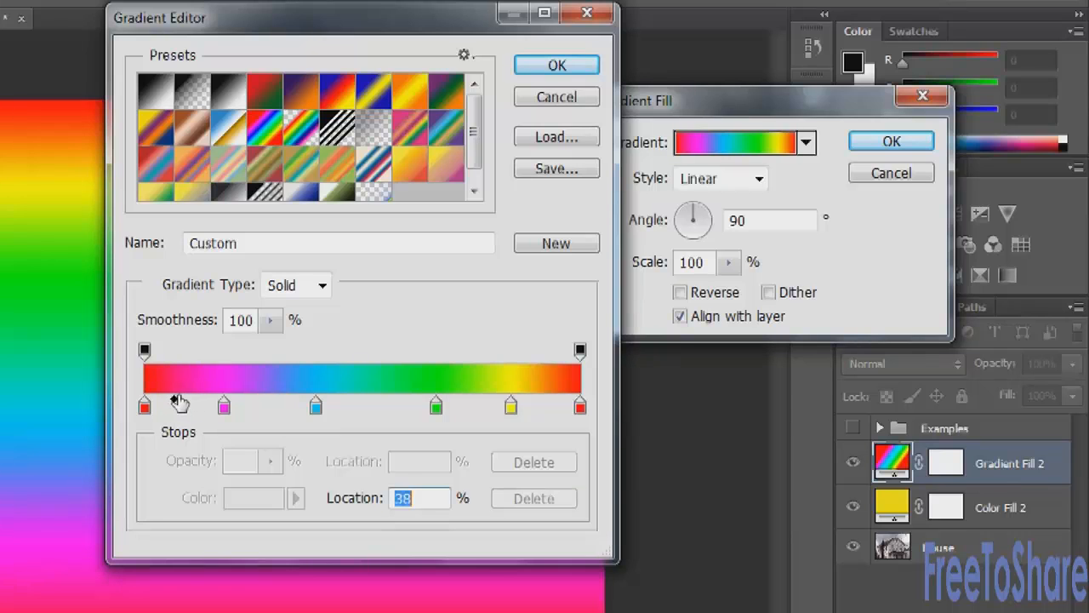
{"action": "left_click_drag", "start_coordinate": [315, 414], "coordinate": [338, 414]}
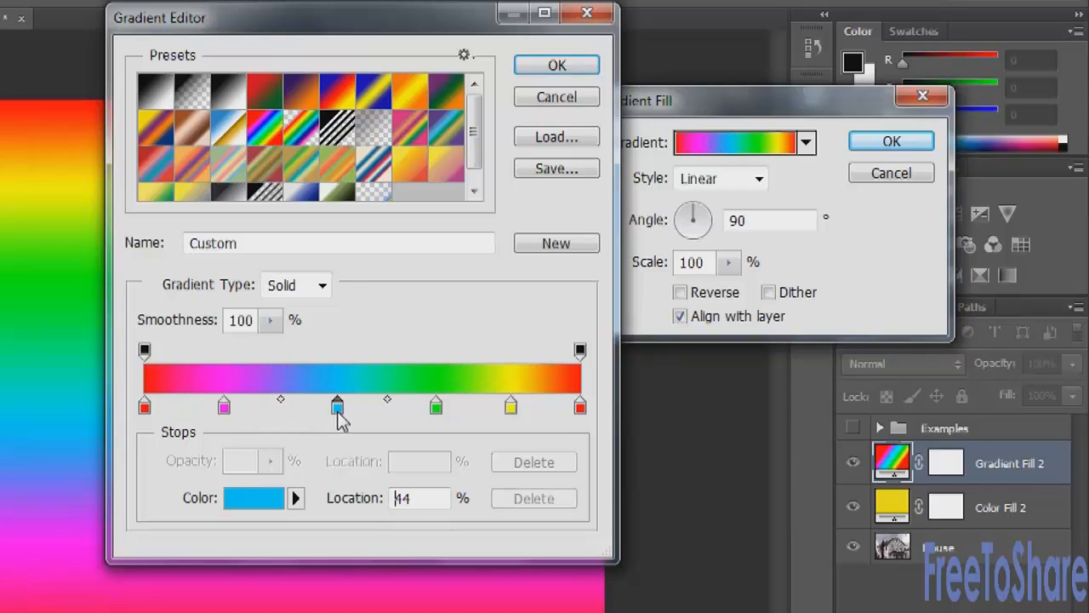
{"action": "left_click_drag", "start_coordinate": [438, 412], "coordinate": [458, 420]}
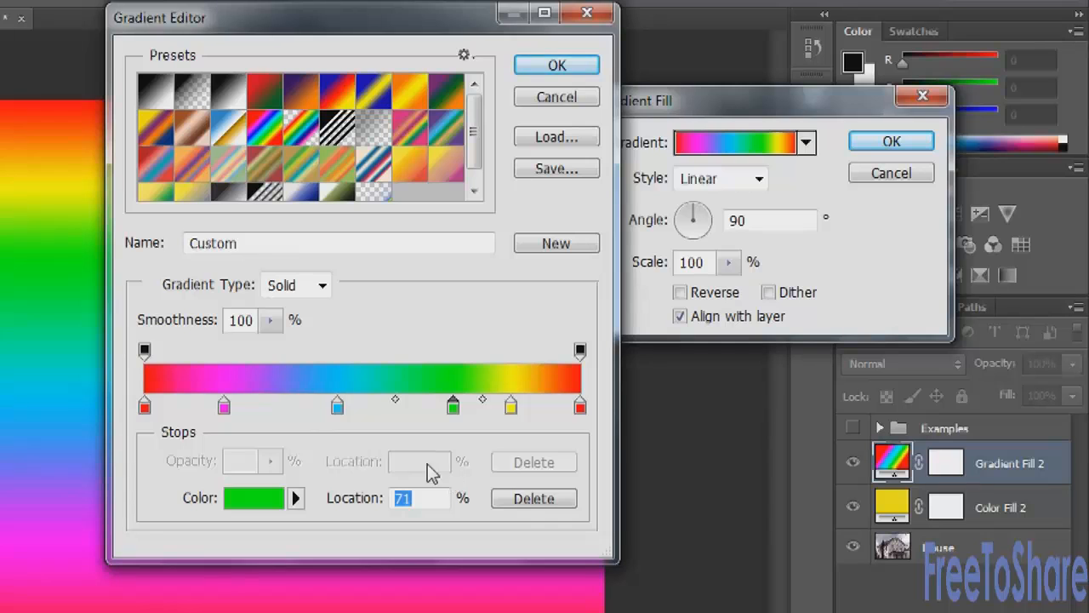
Add a color stop between the red and magenta stops at 8% and color it orange, ff8a00.
{"action": "left_click", "coordinate": [181, 408]}
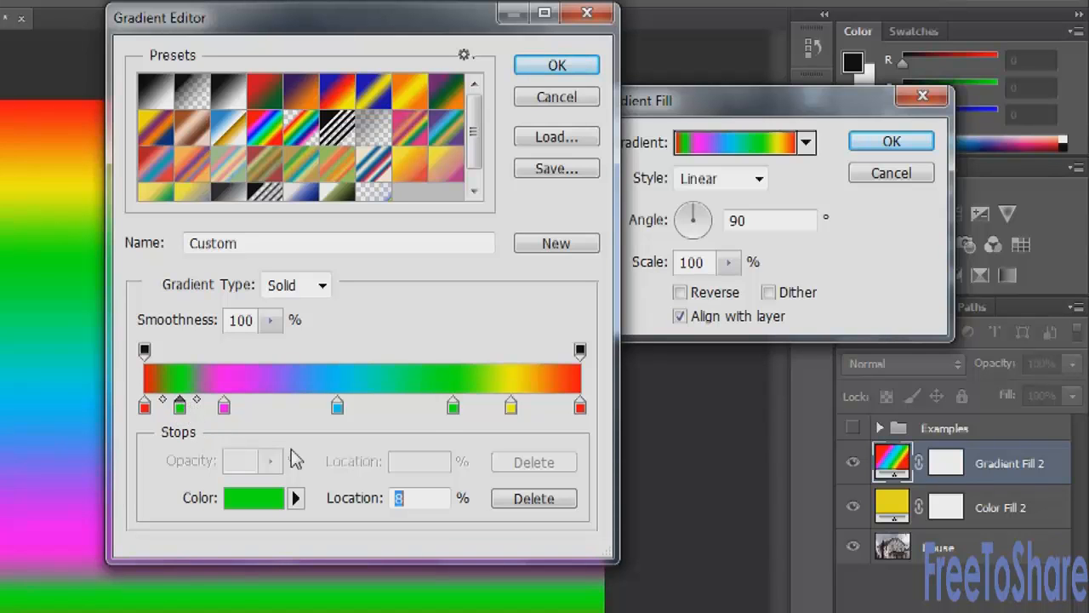
{"action": "left_click", "coordinate": [270, 500]}
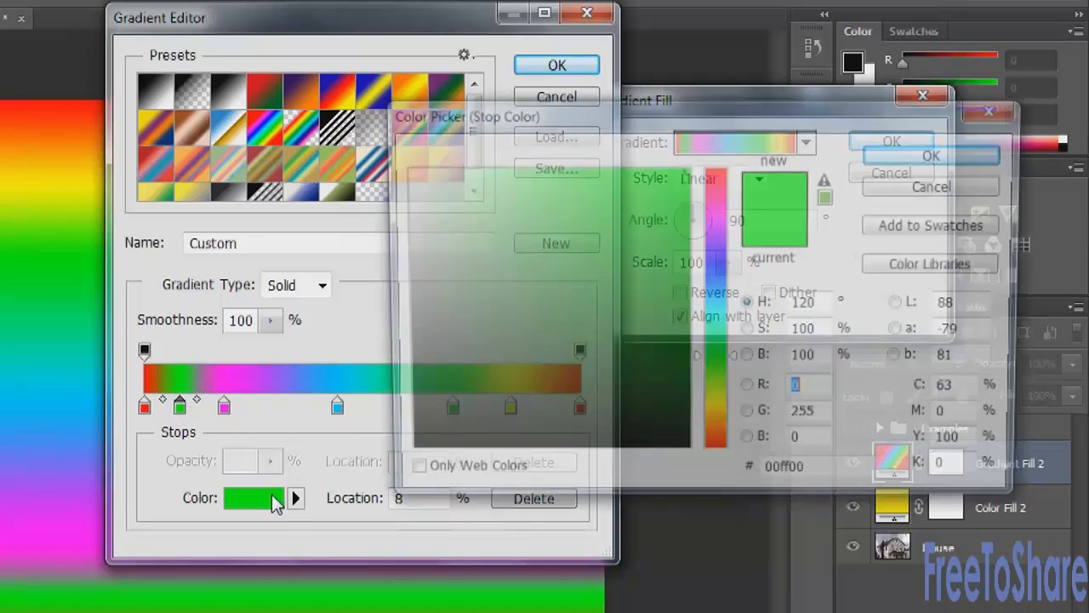
{"action": "left_click", "coordinate": [716, 431]}
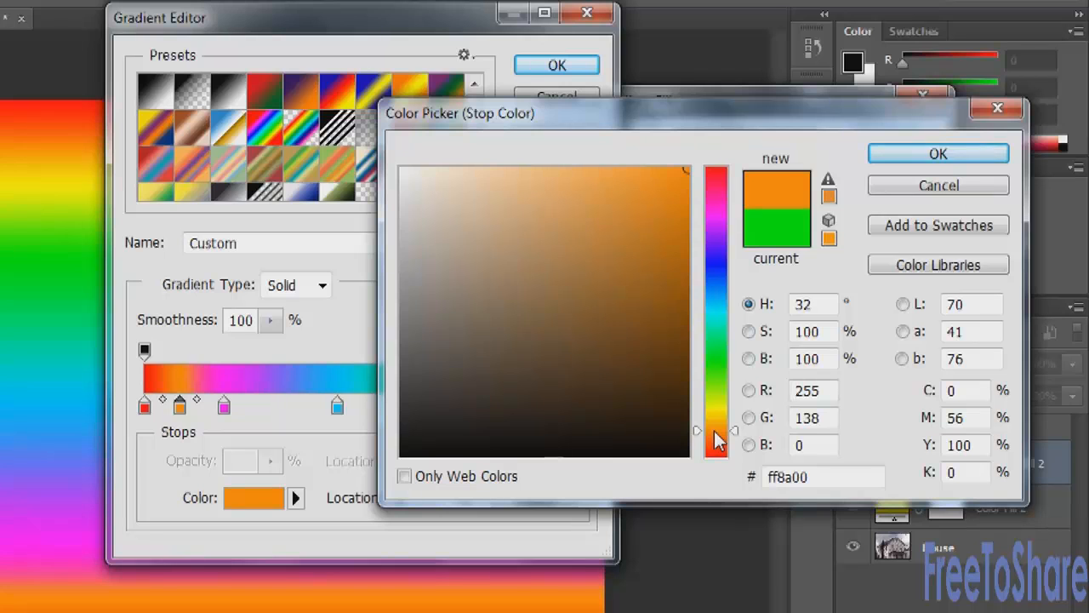
{"action": "left_click", "coordinate": [894, 155]}
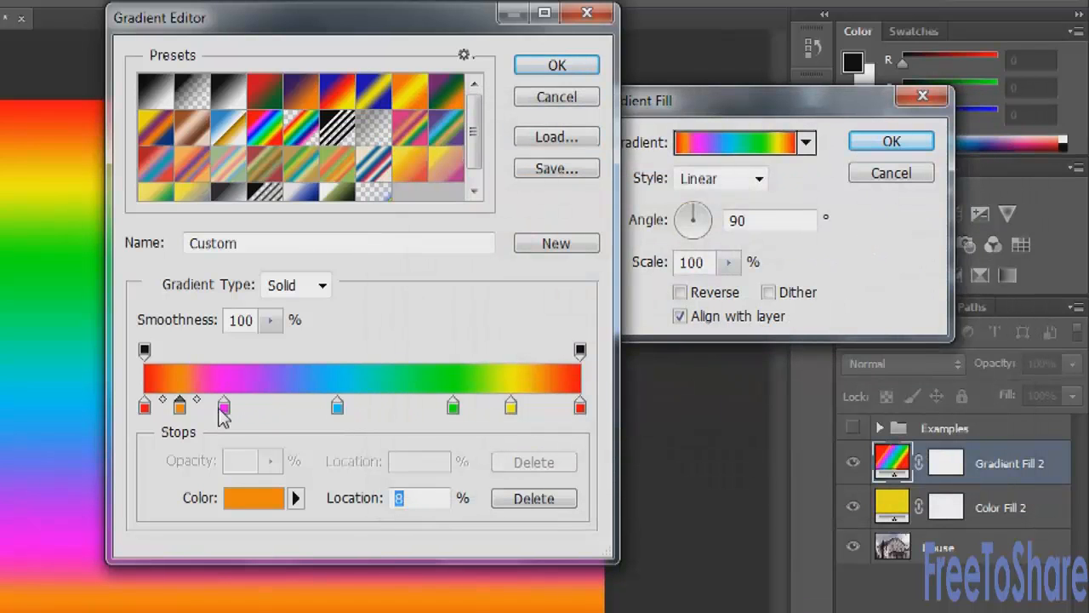
Spread the stops along the gradient, shifting orange toward magenta and placing light blue at 52% and magenta at 34%.
{"action": "left_click_drag", "start_coordinate": [223, 410], "coordinate": [258, 417]}
{"action": "left_click_drag", "start_coordinate": [181, 413], "coordinate": [274, 416]}
{"action": "left_click_drag", "start_coordinate": [346, 417], "coordinate": [372, 412]}
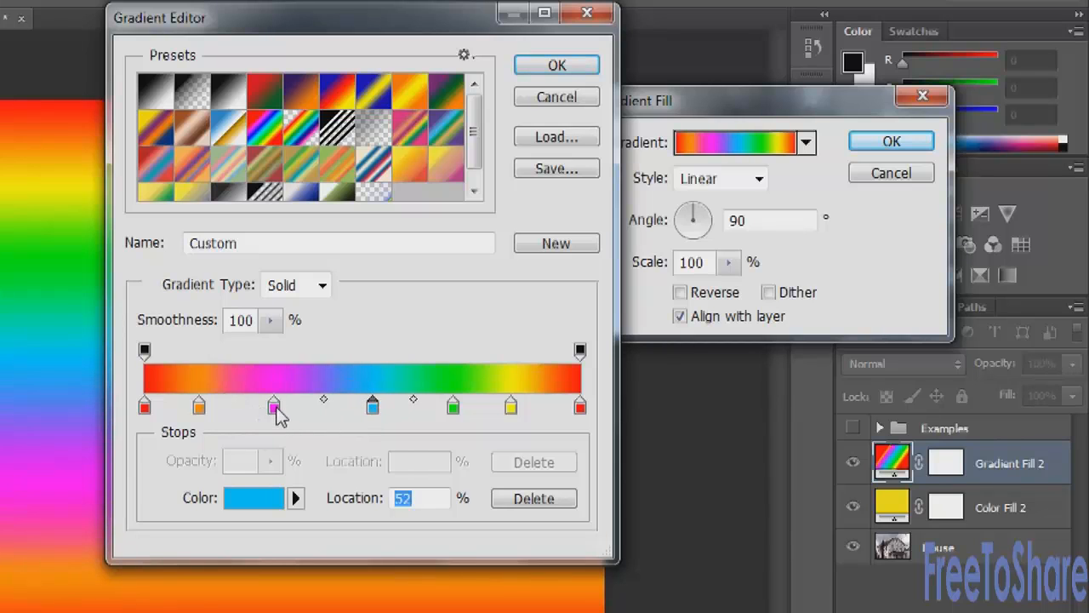
{"action": "left_click_drag", "start_coordinate": [274, 413], "coordinate": [294, 413]}
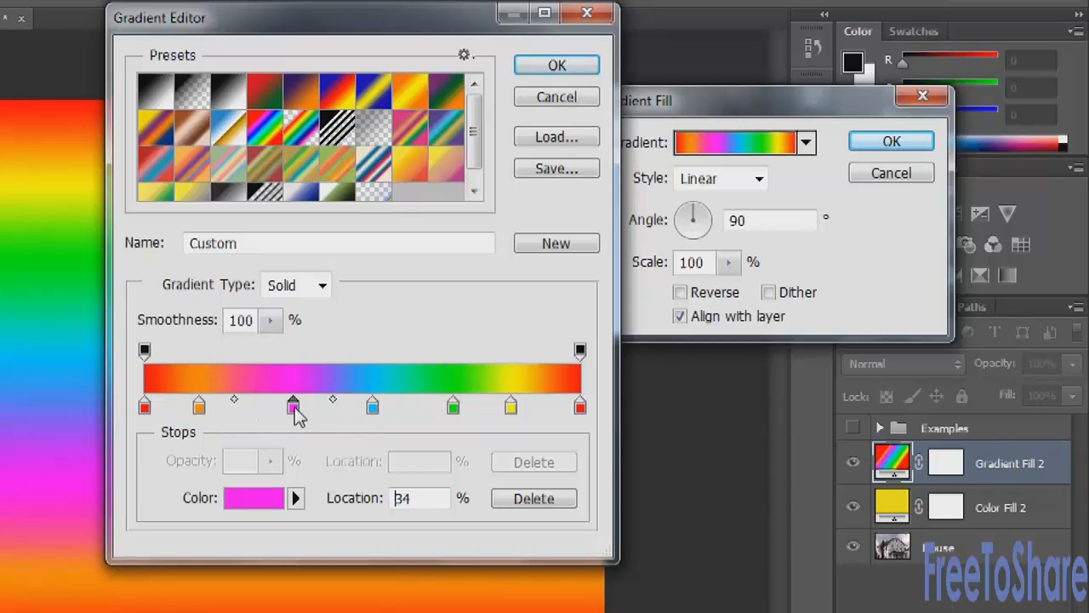
Save the edited gradient as a new preset named Custom and apply it to the gradient fill layer.
{"action": "left_click", "coordinate": [548, 246]}
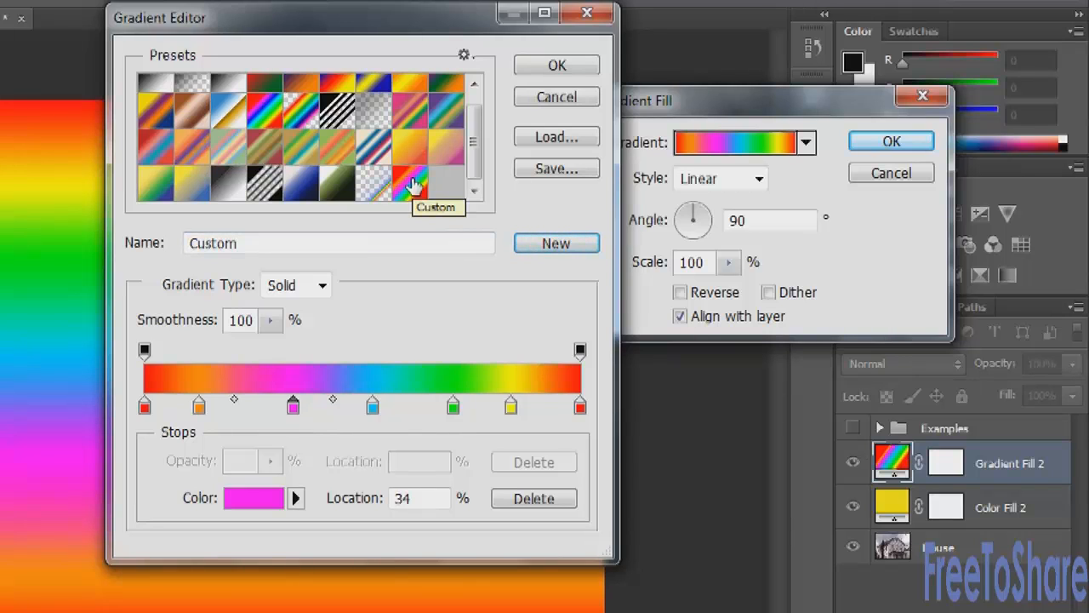
{"action": "left_click", "coordinate": [571, 71]}
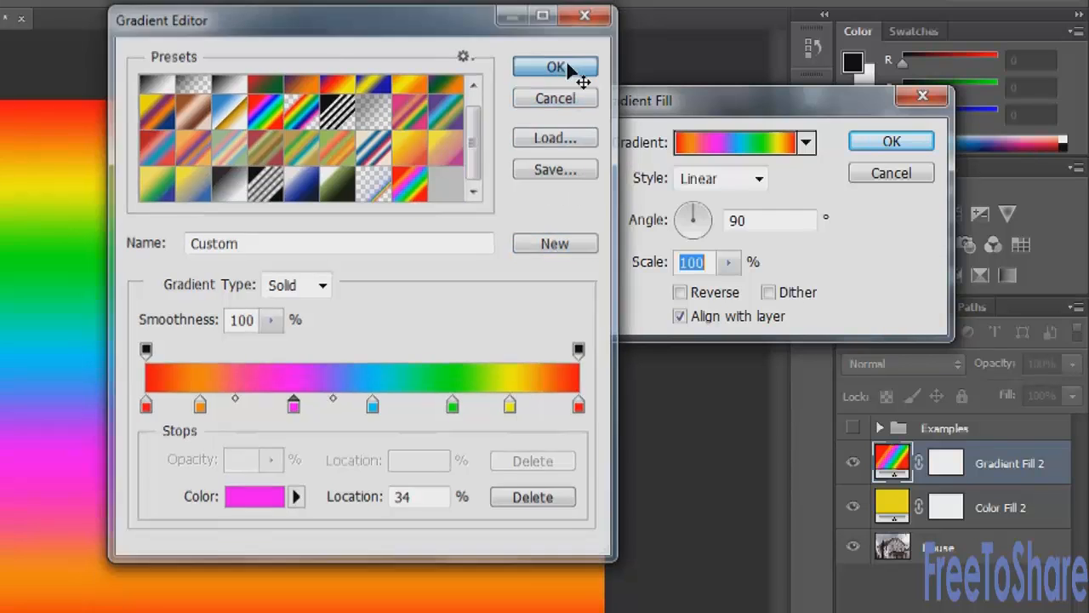
{"action": "left_click", "coordinate": [890, 139]}
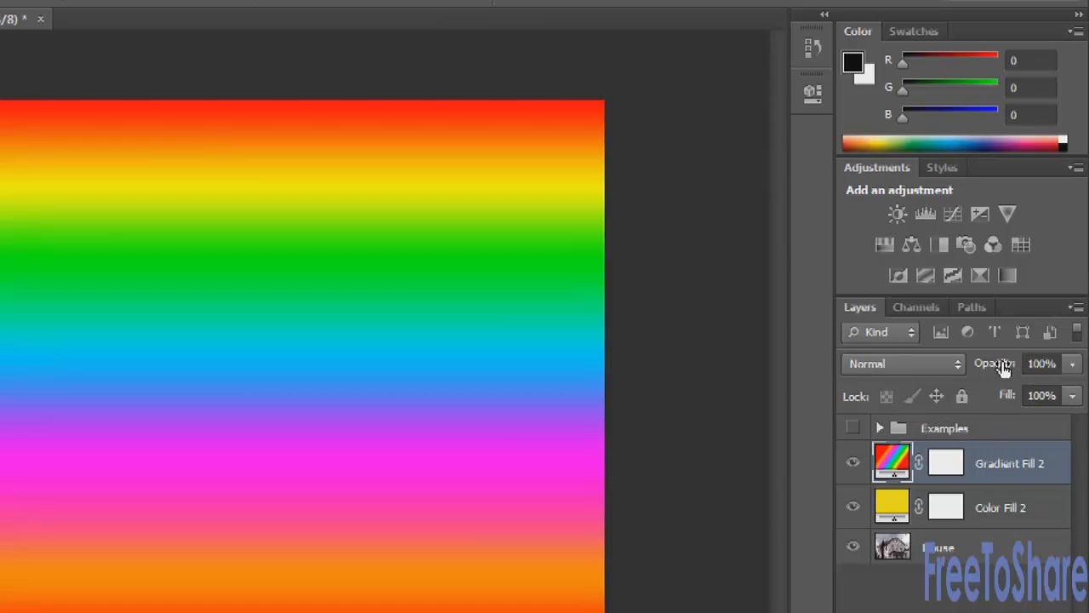
Set the blend mode of the Gradient Fill 2 layer to Hue, leaving its opacity at 100%.
{"action": "left_click", "coordinate": [1072, 363]}
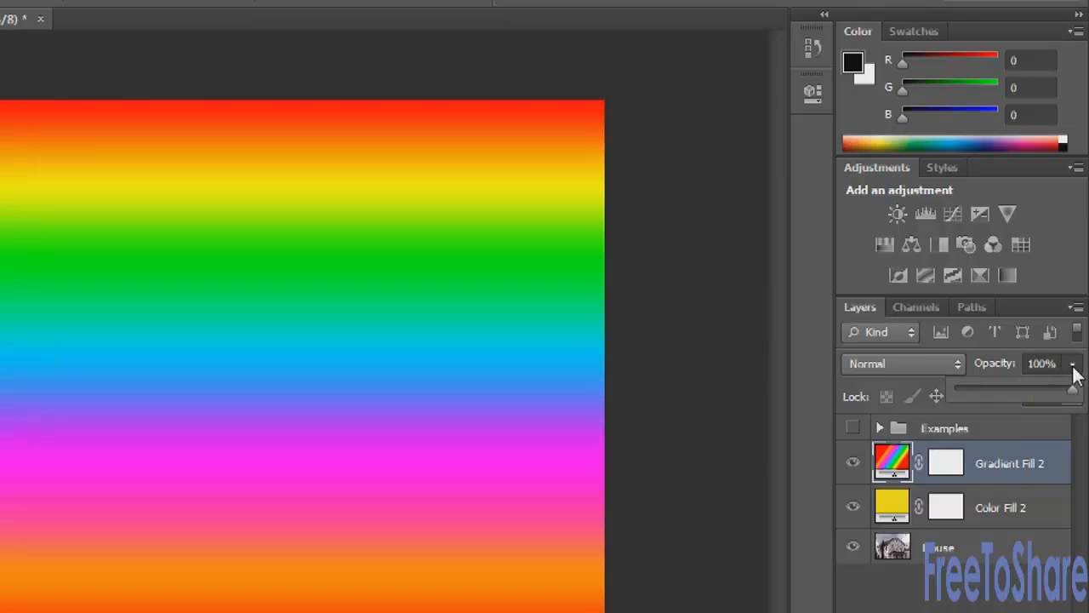
{"action": "left_click", "coordinate": [1070, 364]}
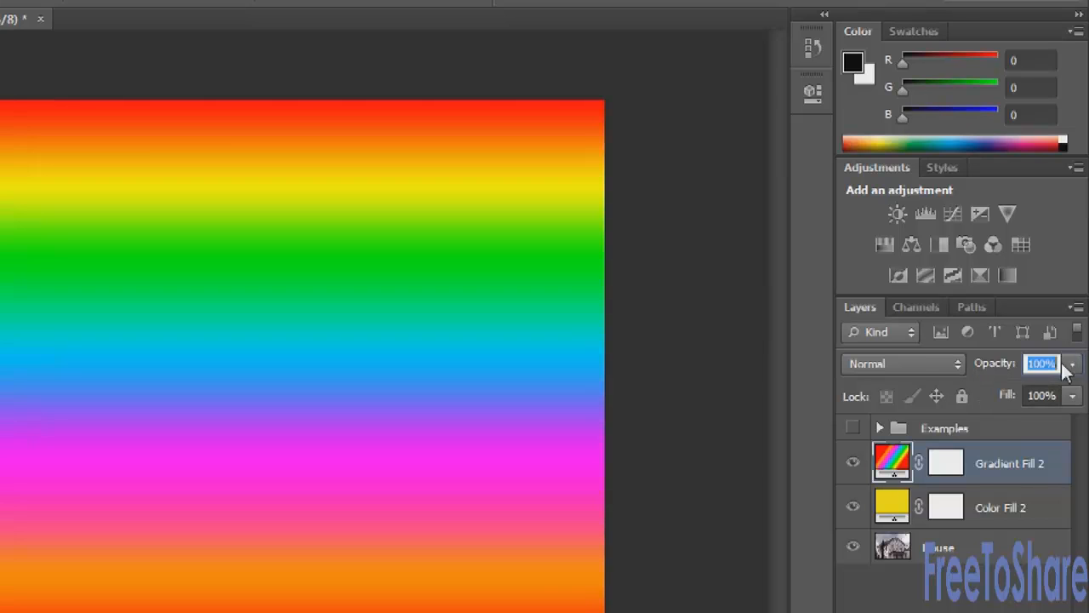
{"action": "left_click", "coordinate": [924, 364]}
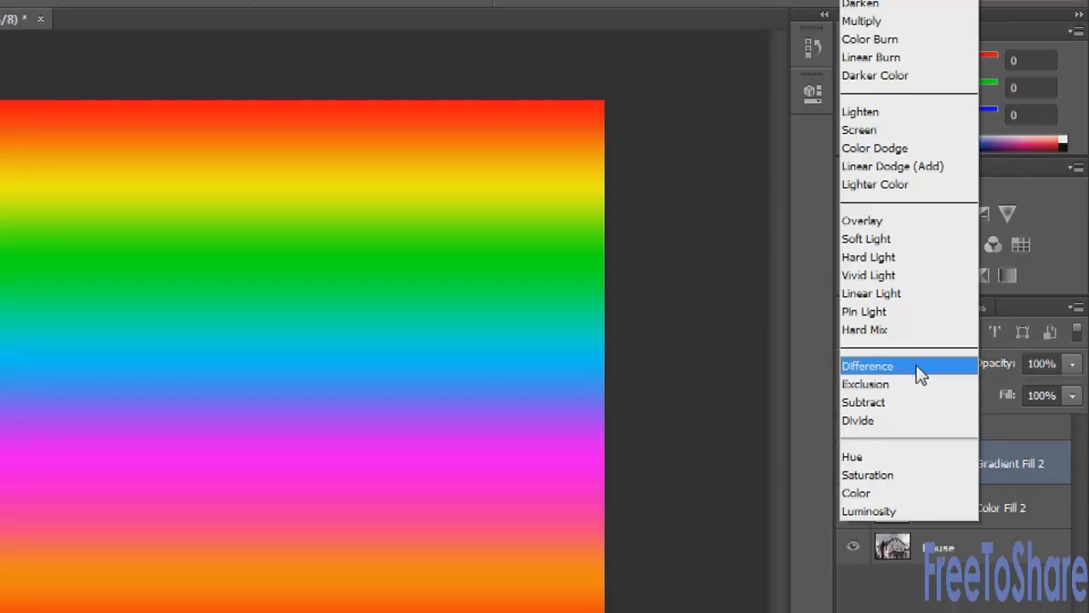
{"action": "left_click", "coordinate": [893, 455]}
{"action": "key", "text": "Down"}
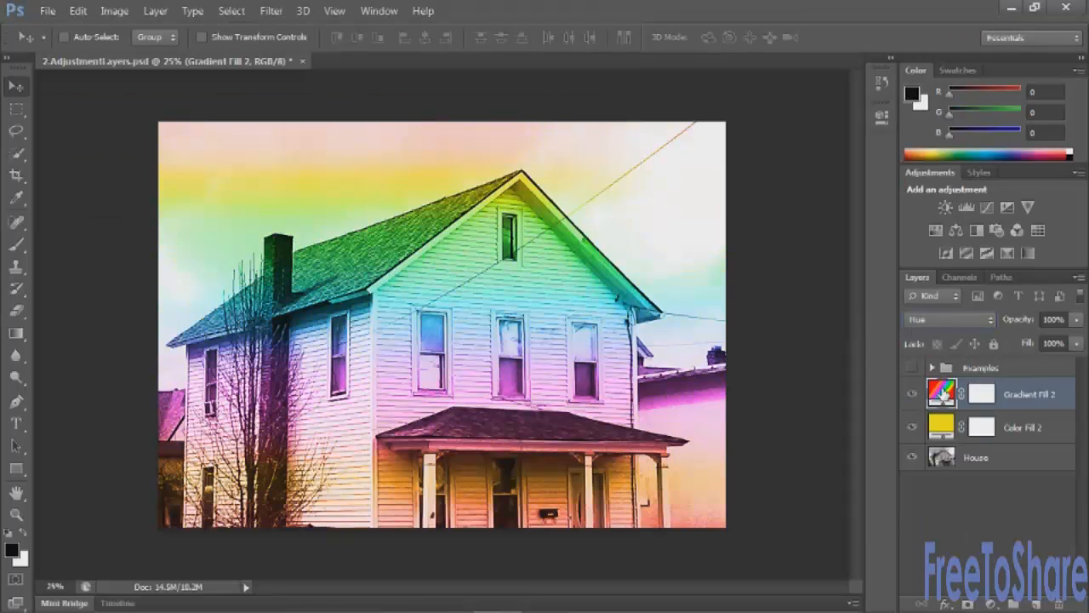
Preview the gradient layer's other blend modes up through Dissolve and back down to Multiply, and restore Hue.
{"action": "key", "text": "Up"}
{"action": "key", "text": "Up"}
{"action": "key", "text": "Up"}
{"action": "key", "text": "Up"}
{"action": "key", "text": "Up"}
{"action": "key", "text": "Up"}
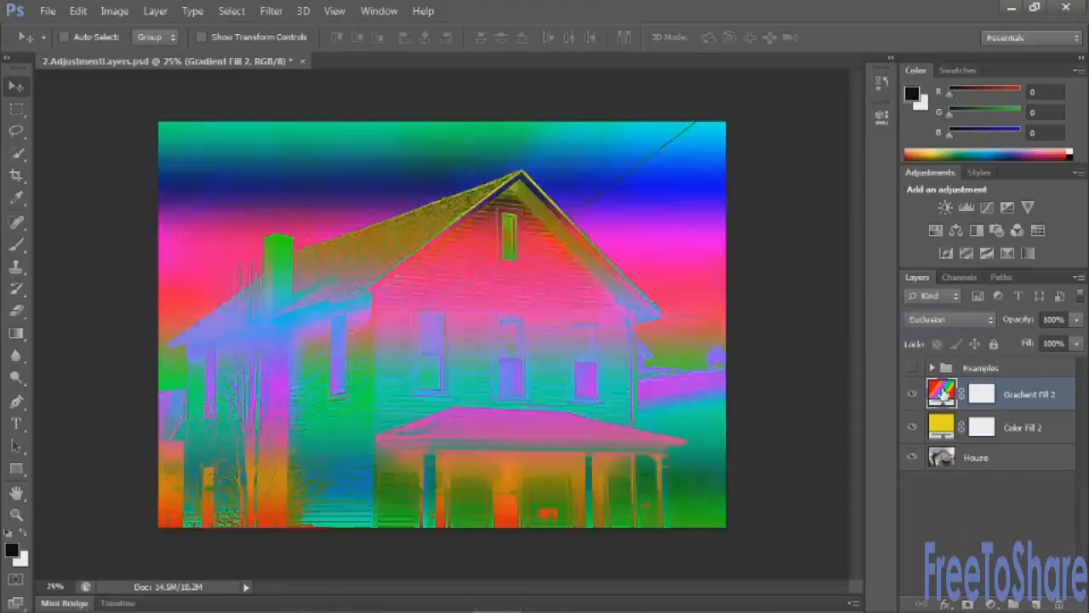
{"action": "key", "text": "Up"}
{"action": "key", "text": "Up"}
{"action": "key", "text": "Up"}
{"action": "key", "text": "Up"}
{"action": "key", "text": "Up"}
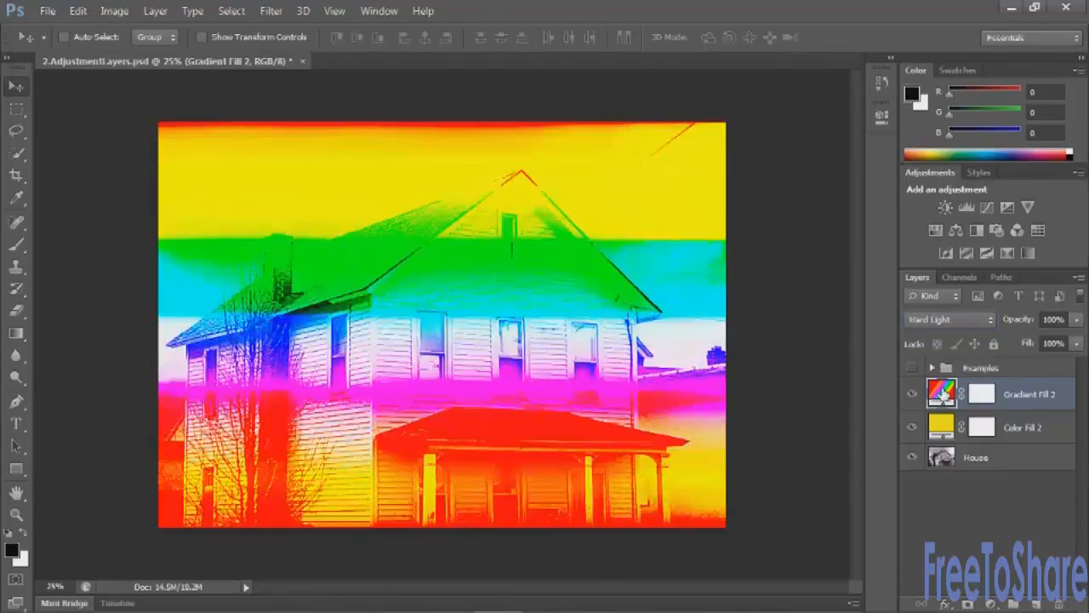
{"action": "key", "text": "Up"}
{"action": "key", "text": "Up"}
{"action": "key", "text": "Up"}
{"action": "key", "text": "Up"}
{"action": "key", "text": "Up"}
{"action": "key", "text": "Up"}
{"action": "key", "text": "Up"}
{"action": "key", "text": "Up"}
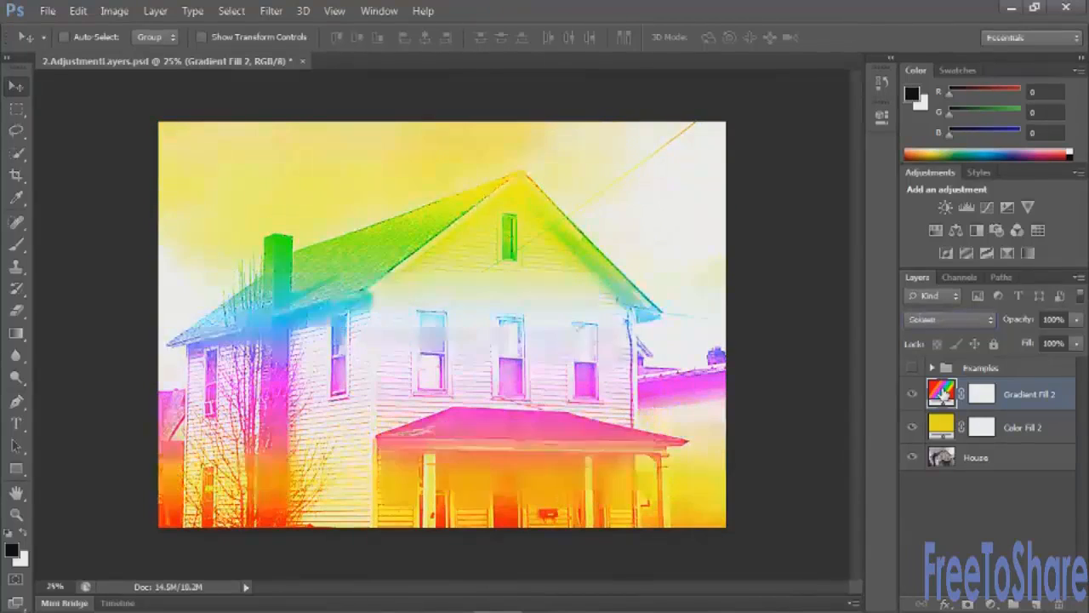
{"action": "key", "text": "Up"}
{"action": "key", "text": "Up"}
{"action": "key", "text": "Up"}
{"action": "key", "text": "Up"}
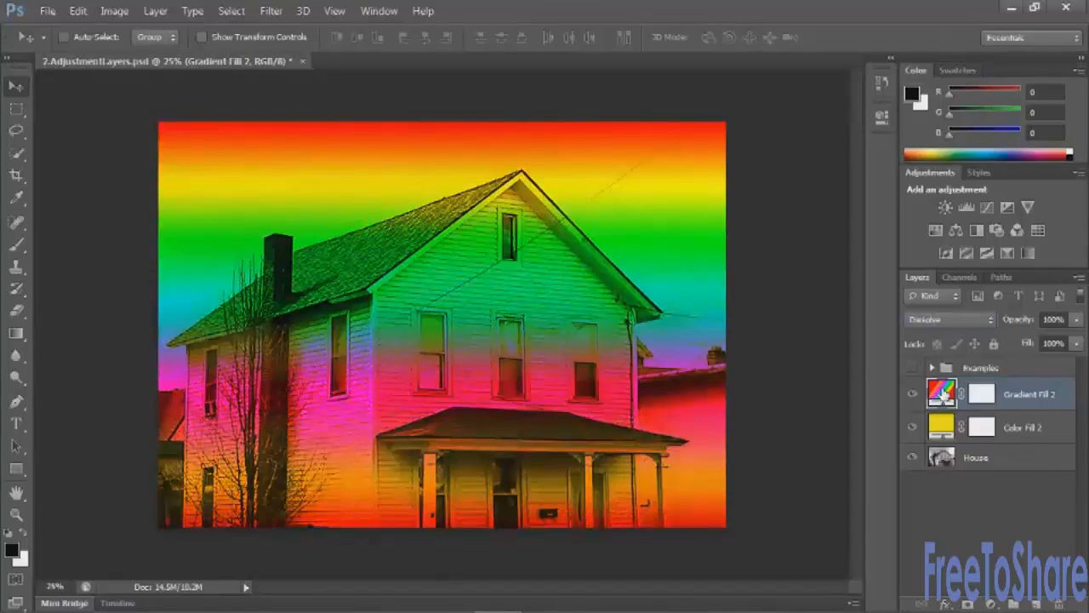
{"action": "key", "text": "Down"}
{"action": "key", "text": "Down"}
{"action": "key", "text": "Down"}
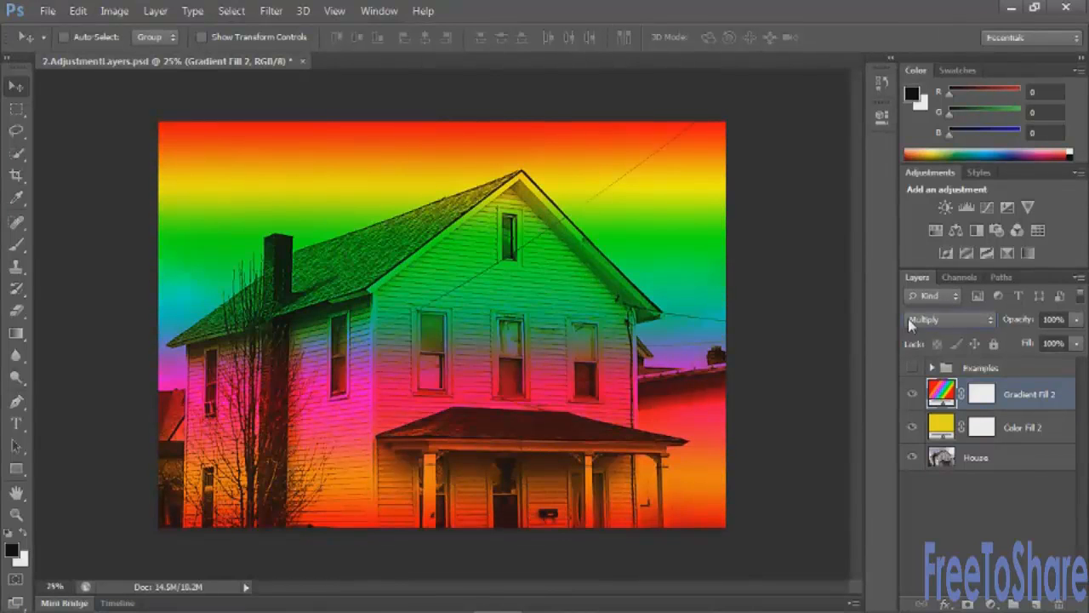
{"action": "left_click", "coordinate": [908, 318]}
{"action": "left_click", "coordinate": [912, 384]}
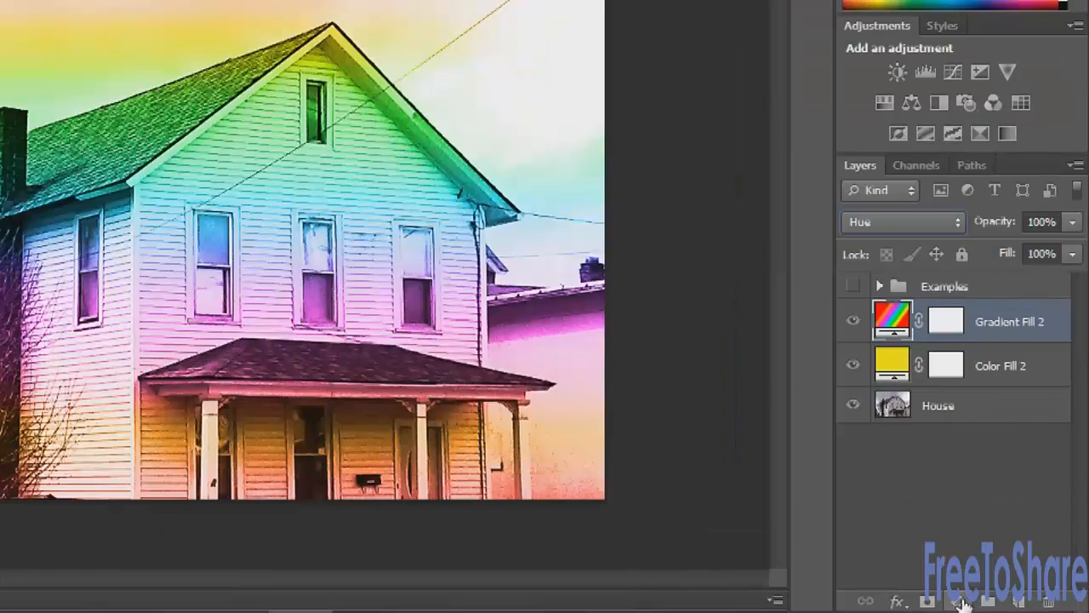
Add a pattern fill layer above the gradient using the multicolored striped preset with circles, scaled to 308%.
{"action": "left_click", "coordinate": [991, 602]}
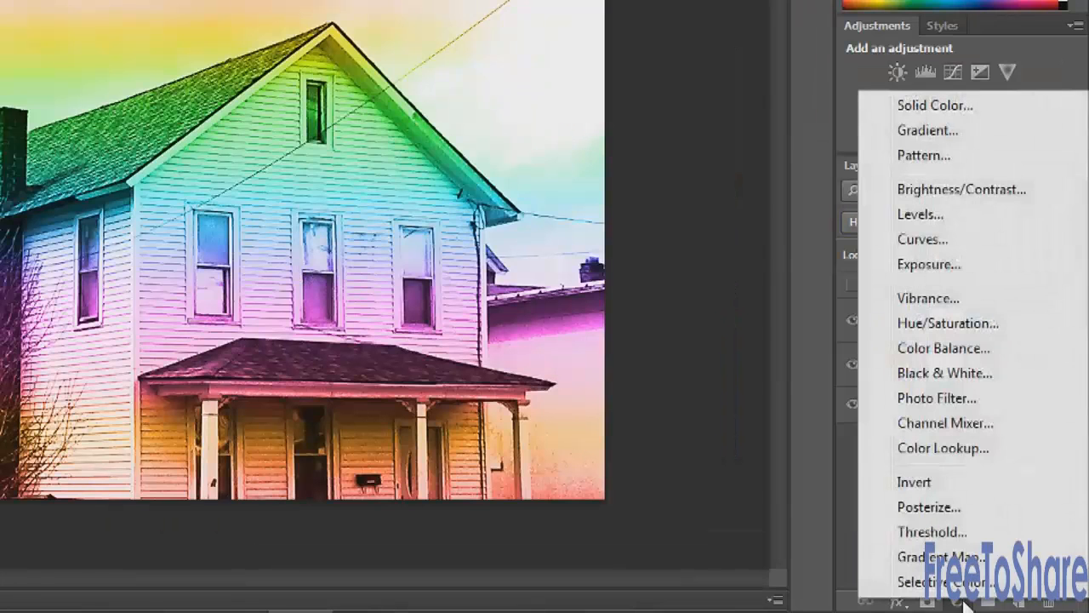
{"action": "left_click", "coordinate": [939, 155]}
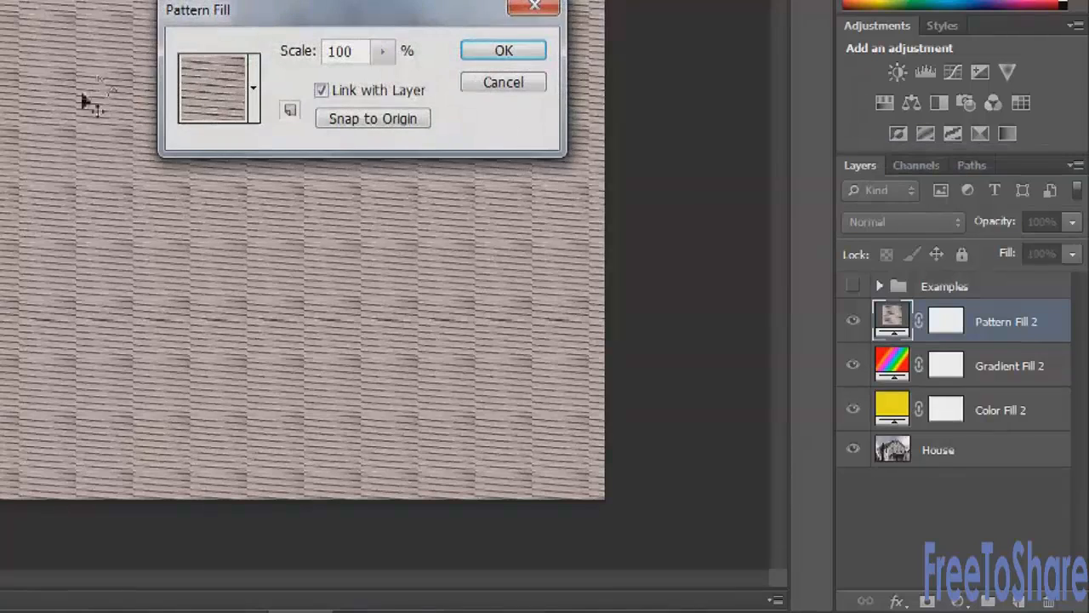
{"action": "left_click", "coordinate": [253, 98]}
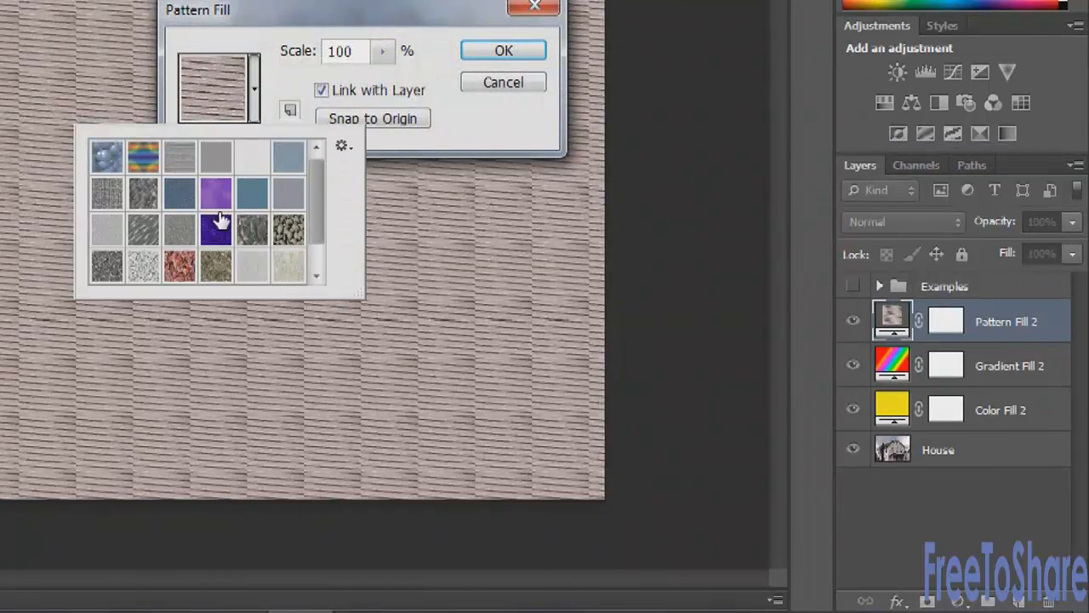
{"action": "left_click", "coordinate": [146, 170]}
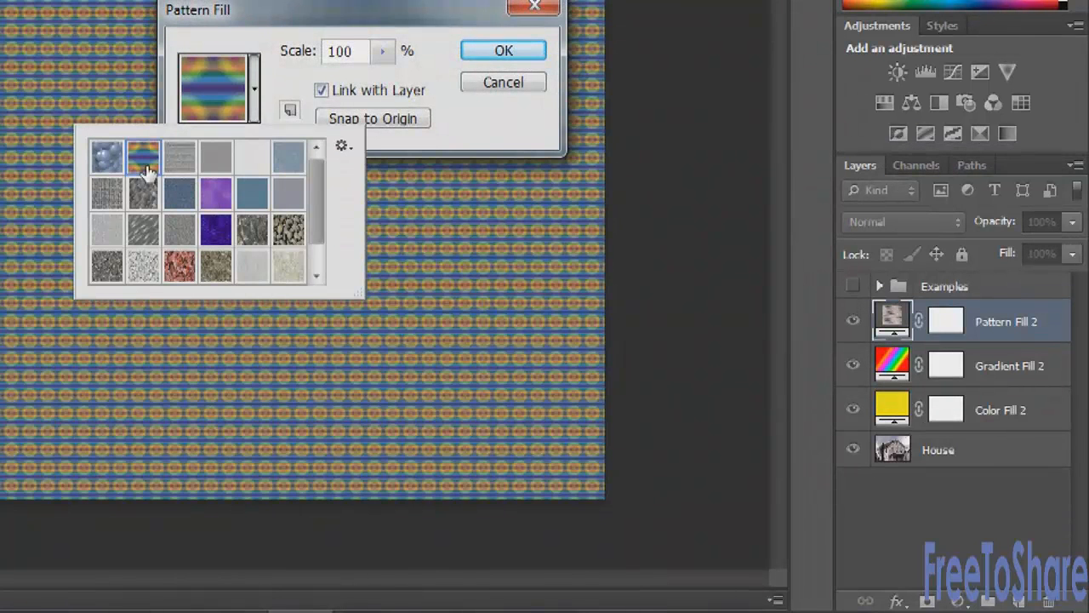
{"action": "left_click", "coordinate": [274, 77]}
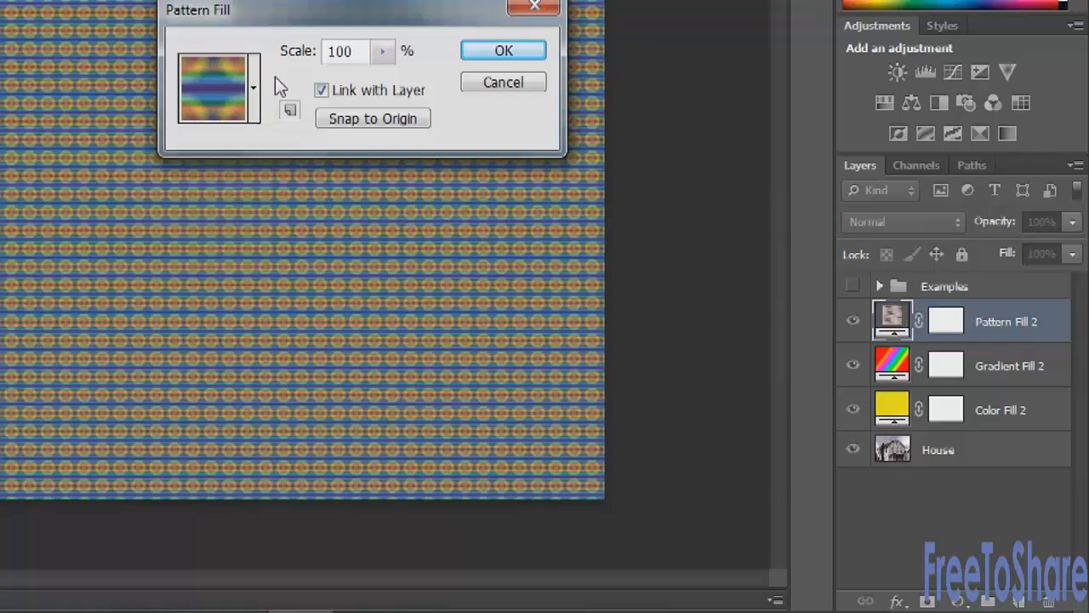
{"action": "left_click", "coordinate": [380, 56]}
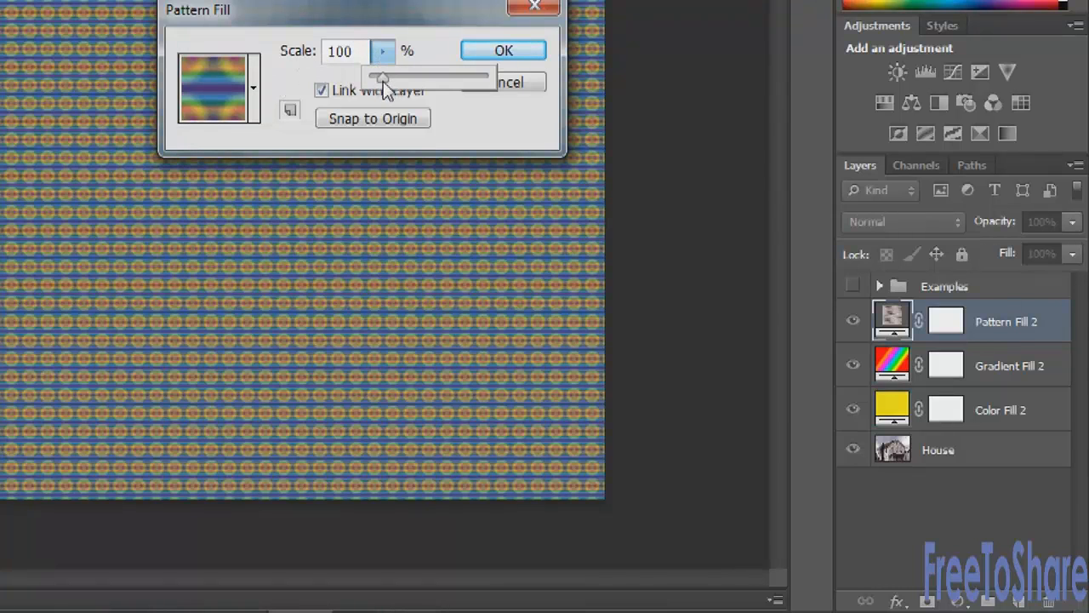
{"action": "left_click_drag", "start_coordinate": [384, 80], "coordinate": [407, 80]}
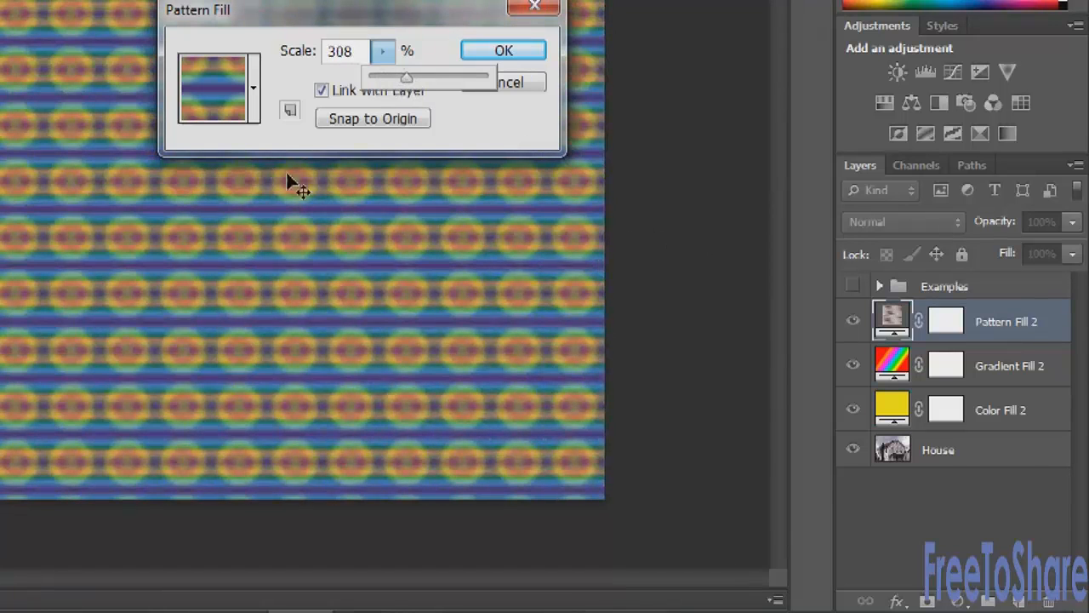
Append the Erodible Textures set to the available patterns for the pattern fill.
{"action": "left_click", "coordinate": [254, 90]}
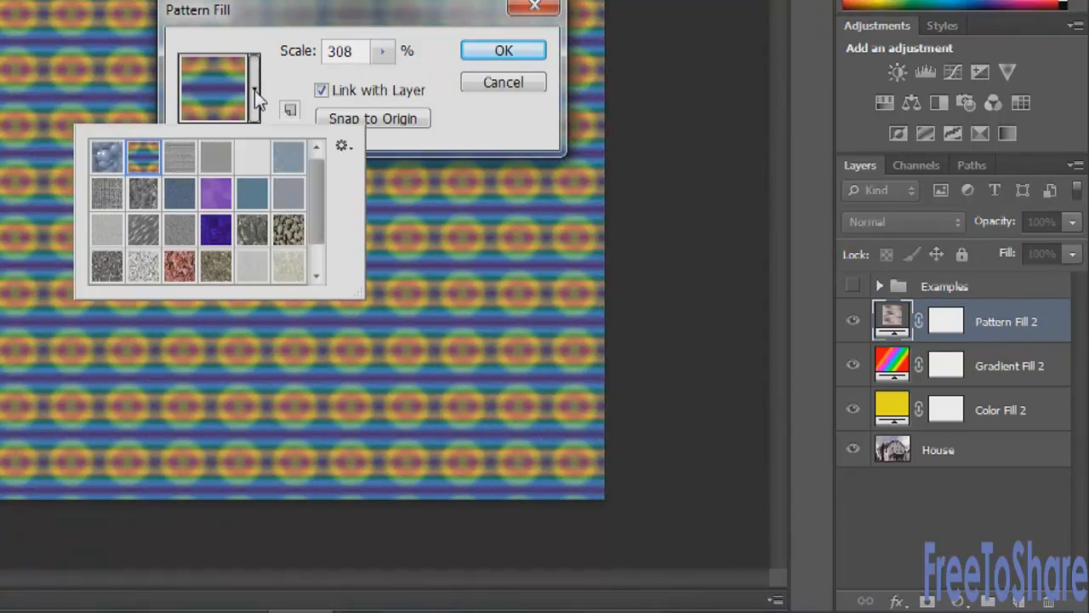
{"action": "left_click", "coordinate": [341, 147]}
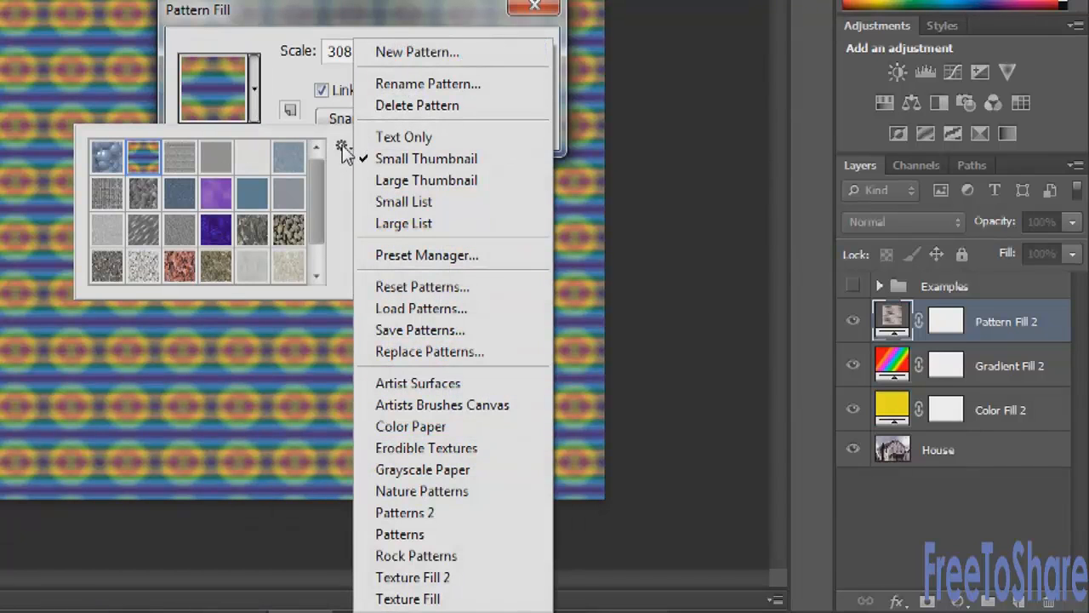
{"action": "left_click", "coordinate": [447, 444]}
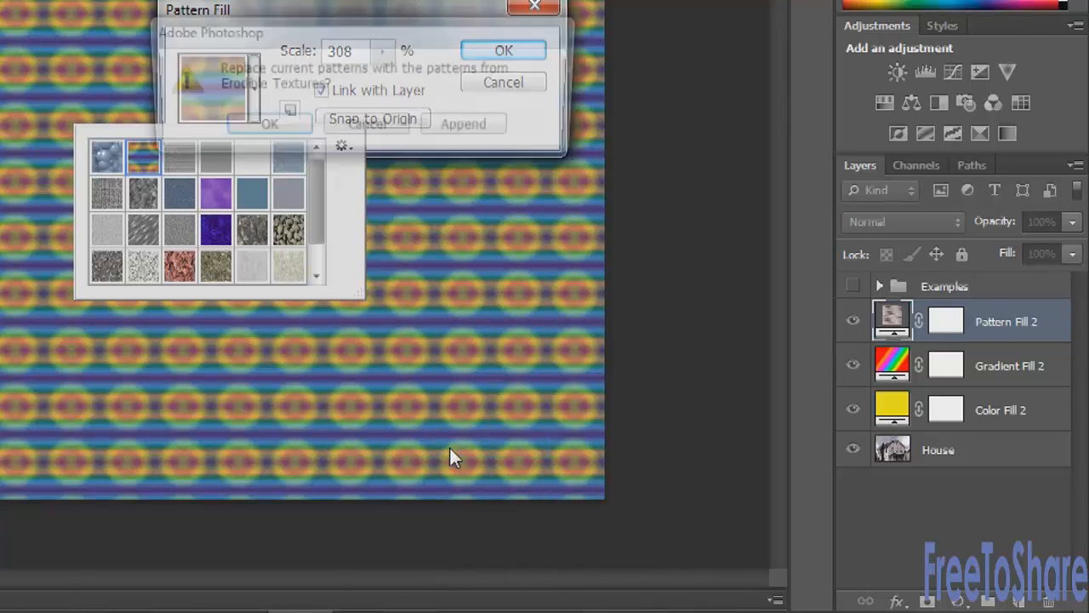
{"action": "left_click", "coordinate": [464, 126]}
Preview several of the appended gray textures and apply the third one in the last row to the pattern fill layer.
{"action": "left_click_drag", "start_coordinate": [316, 214], "coordinate": [321, 272]}
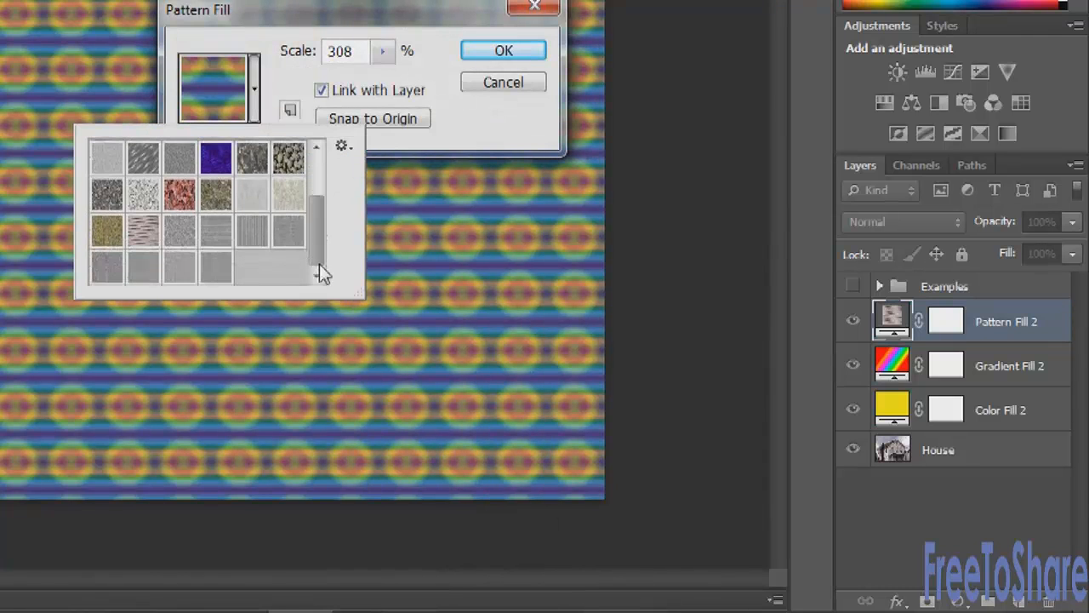
{"action": "left_click", "coordinate": [109, 233]}
{"action": "left_click", "coordinate": [179, 235]}
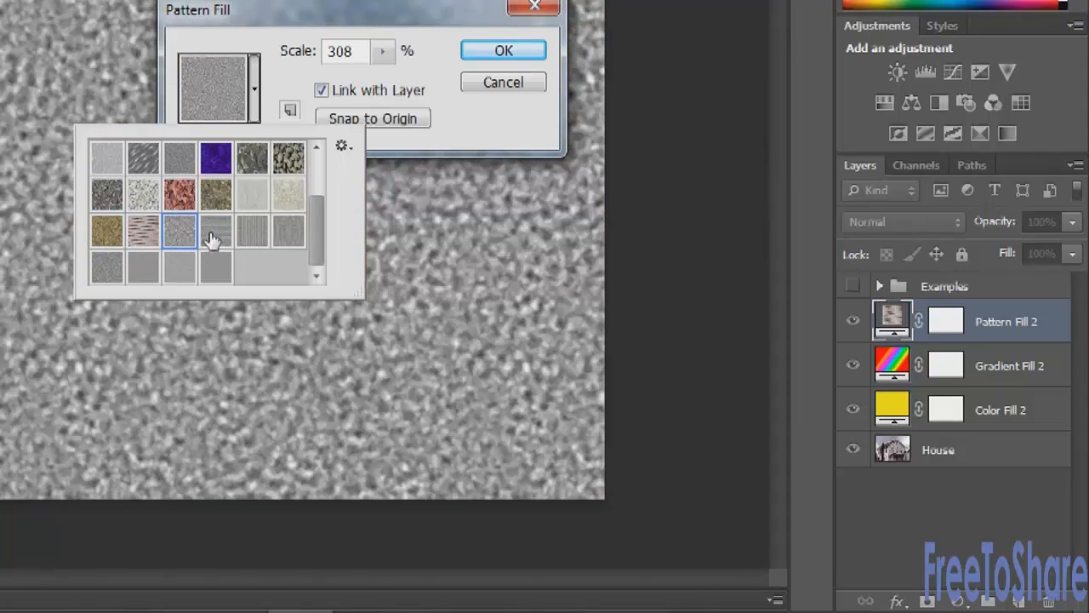
{"action": "left_click", "coordinate": [213, 238]}
{"action": "left_click", "coordinate": [248, 236]}
{"action": "left_click", "coordinate": [287, 240]}
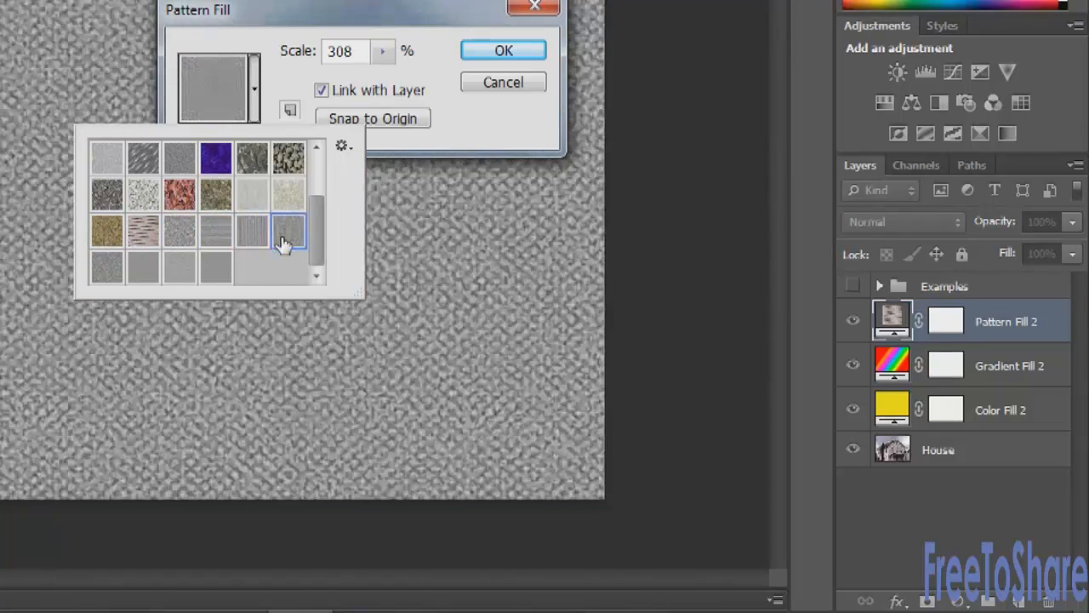
{"action": "left_click", "coordinate": [218, 278]}
{"action": "left_click", "coordinate": [175, 274]}
{"action": "left_click", "coordinate": [139, 269]}
{"action": "left_click", "coordinate": [180, 277]}
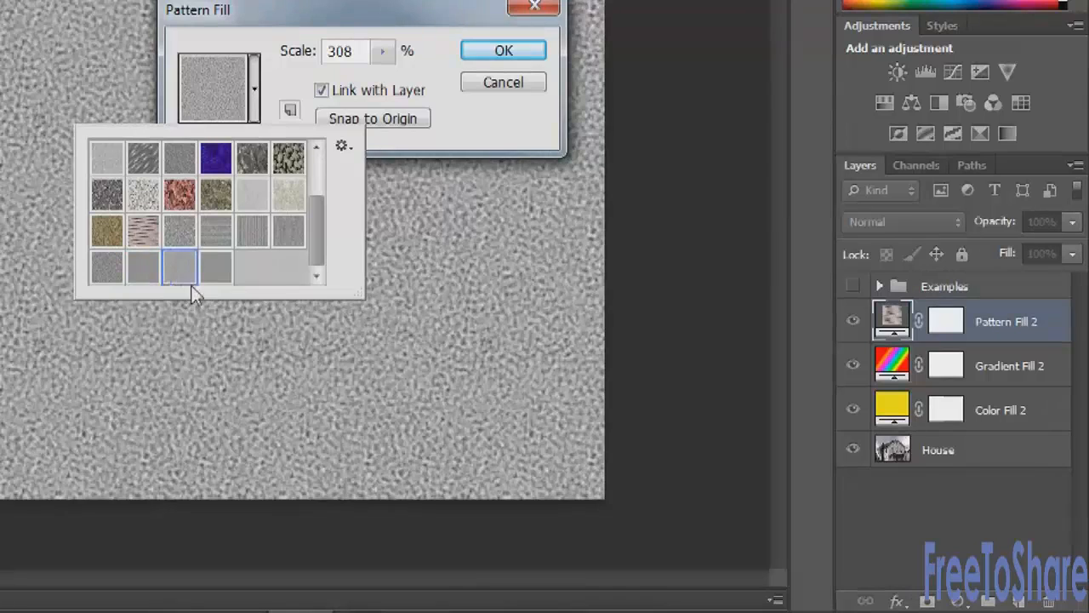
{"action": "left_click", "coordinate": [479, 124]}
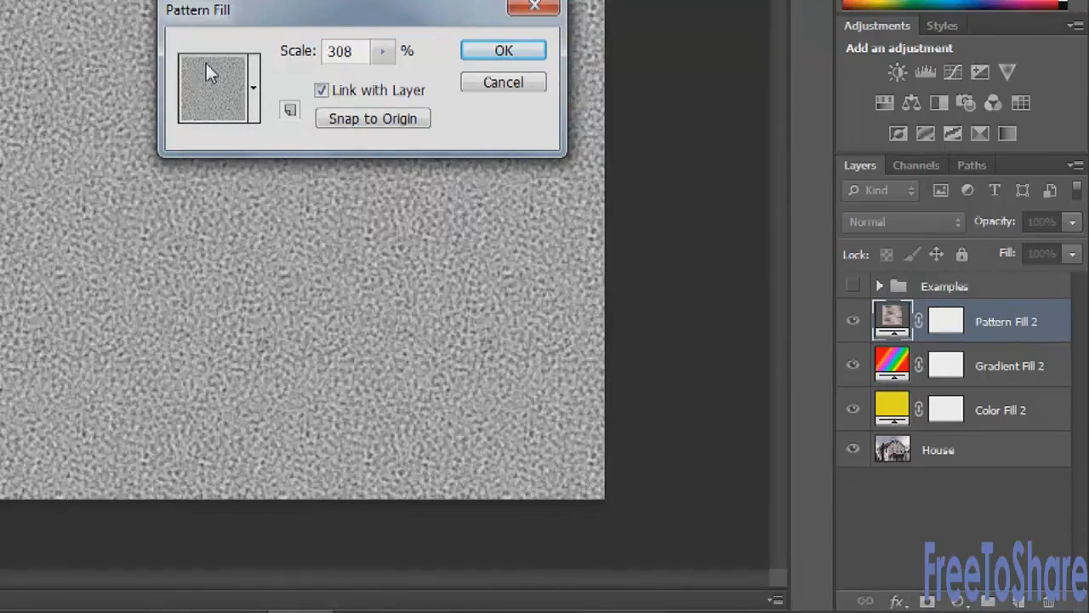
{"action": "left_click", "coordinate": [500, 52]}
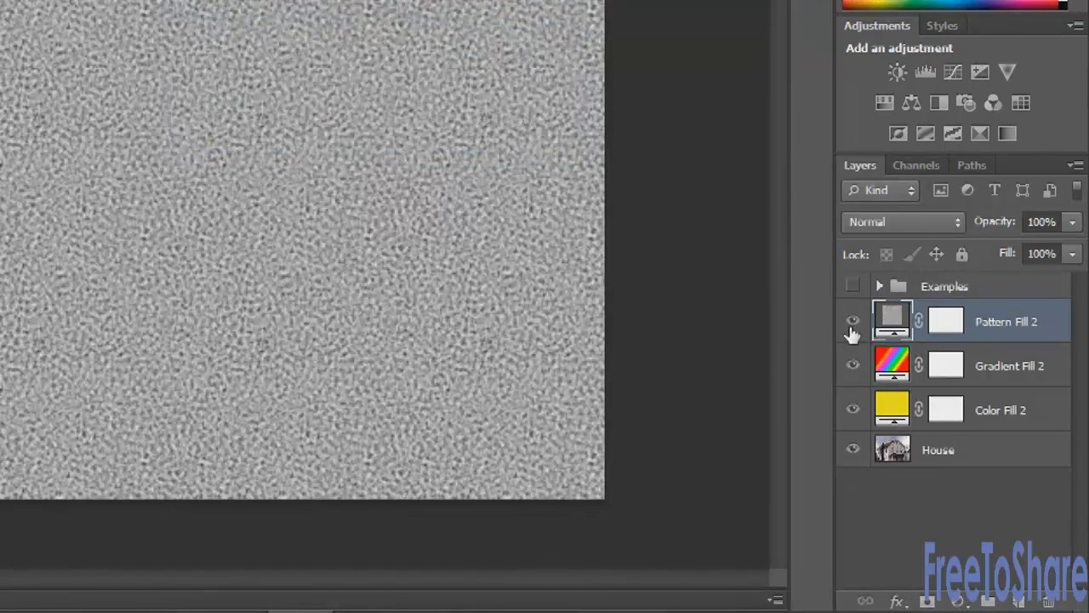
Hide the three fill layers and marquee-select a small square of siding on the House layer, right below the gable window.
{"action": "left_click_drag", "start_coordinate": [853, 321], "coordinate": [853, 412]}
{"action": "left_click", "coordinate": [924, 451]}
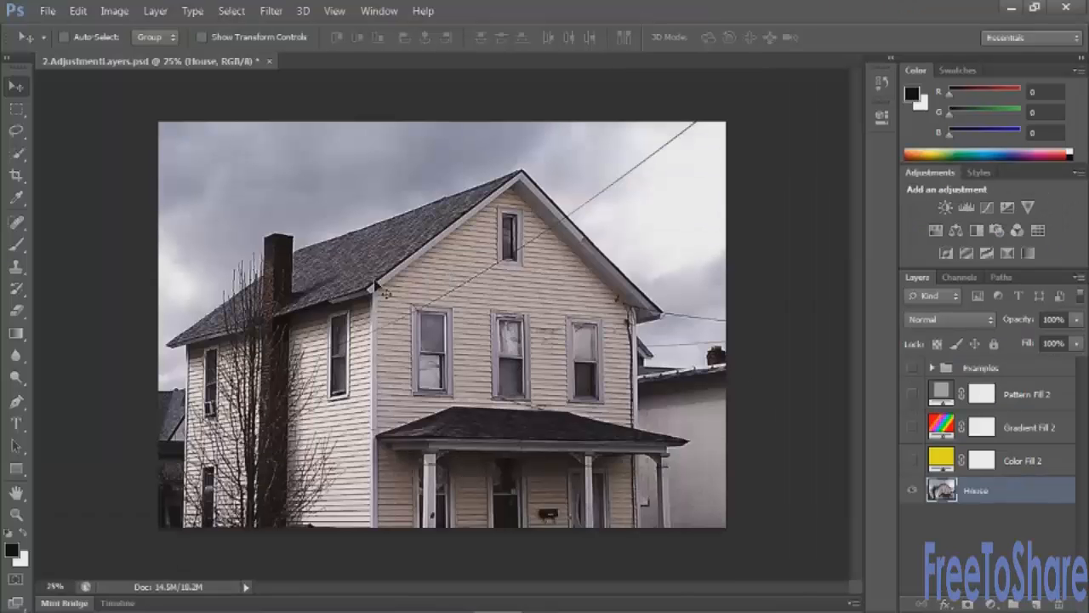
{"action": "left_click", "coordinate": [17, 110]}
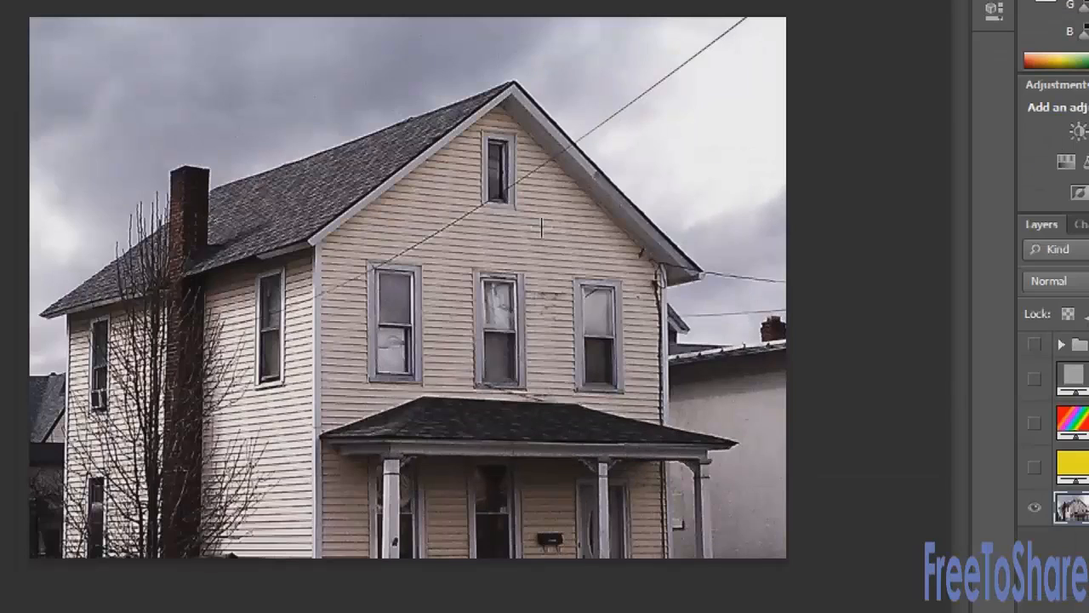
{"action": "left_click_drag", "start_coordinate": [530, 213], "coordinate": [581, 260]}
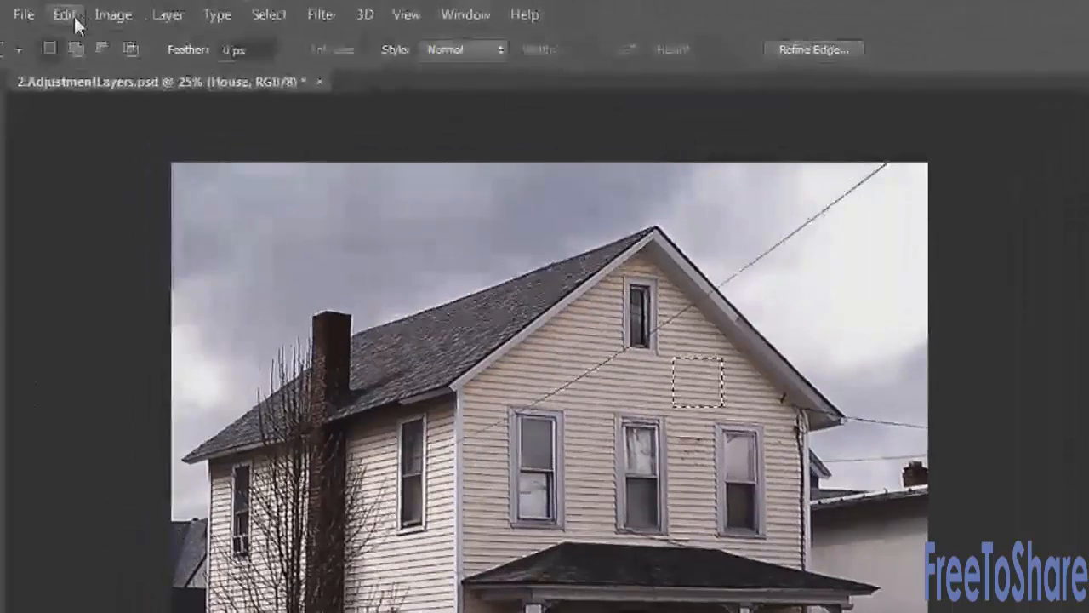
Define the selected siding area as a new pattern named myhouse.
{"action": "left_click", "coordinate": [67, 17]}
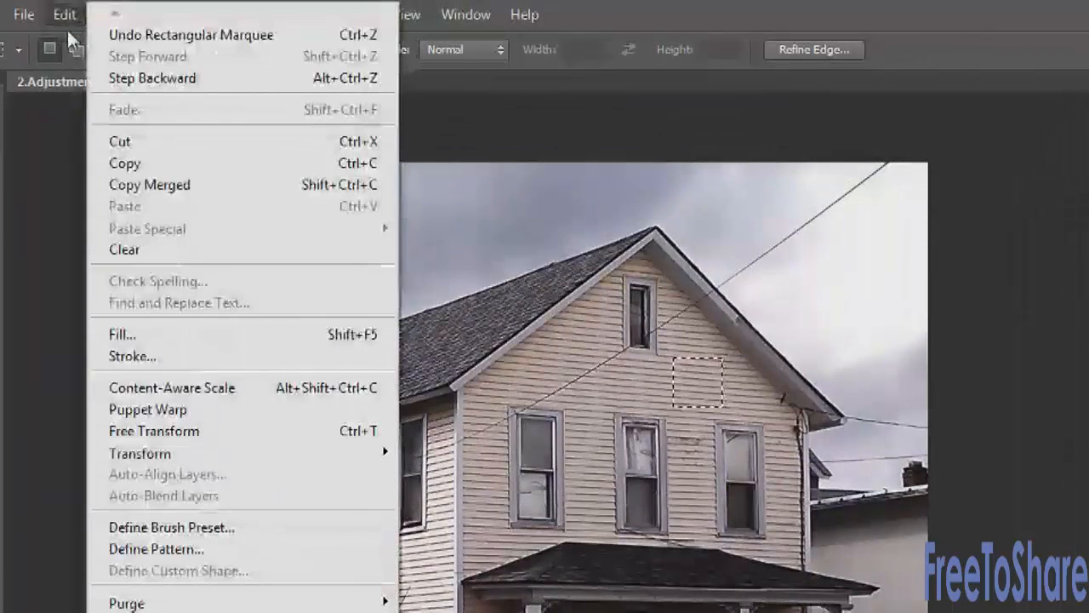
{"action": "left_click", "coordinate": [153, 549]}
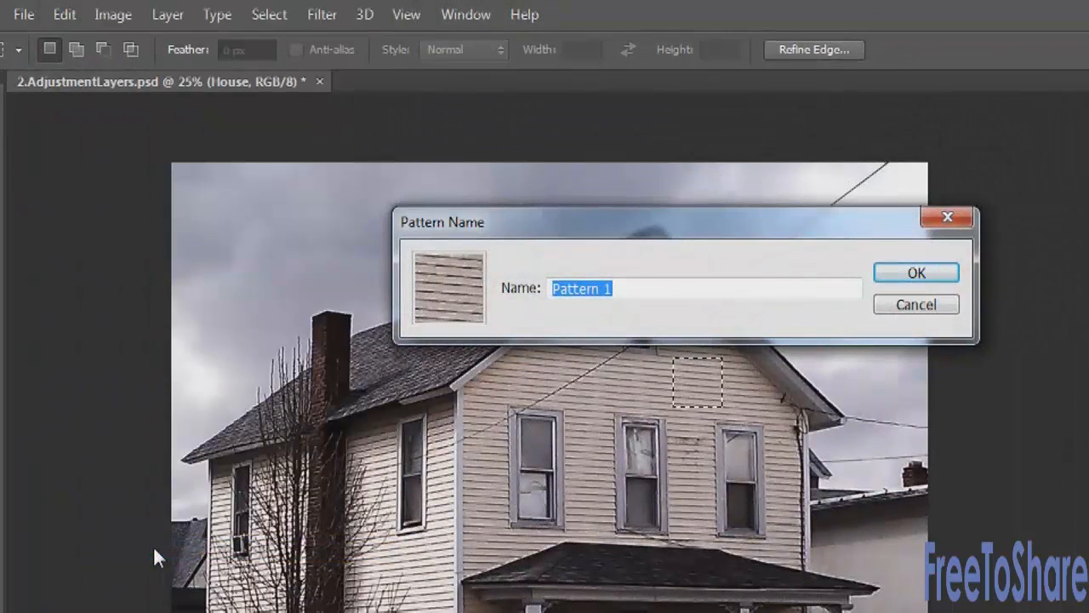
{"action": "type", "text": "myhouse"}
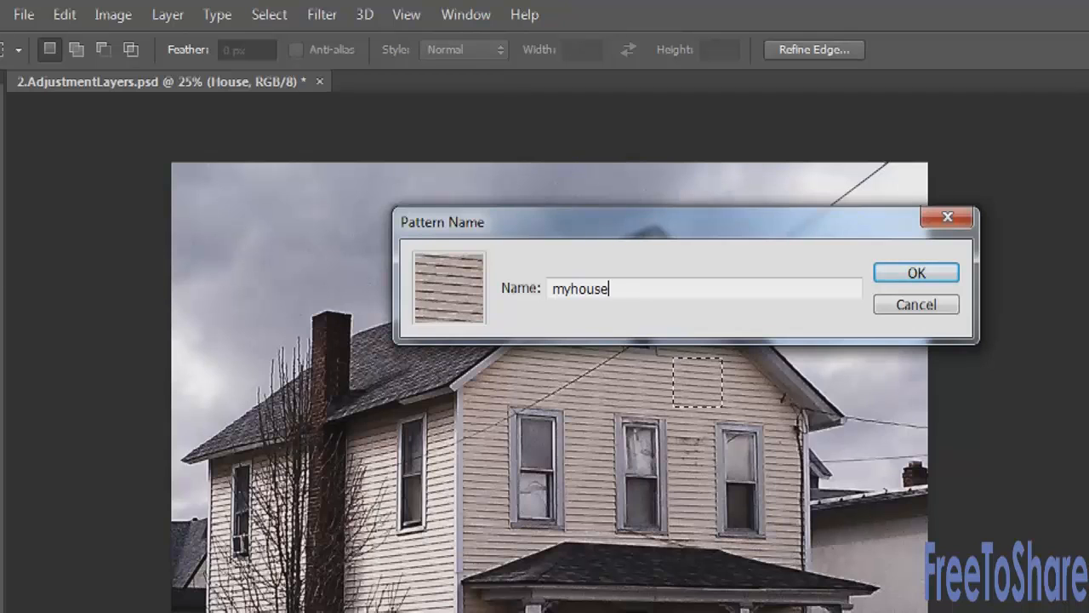
{"action": "left_click", "coordinate": [879, 274]}
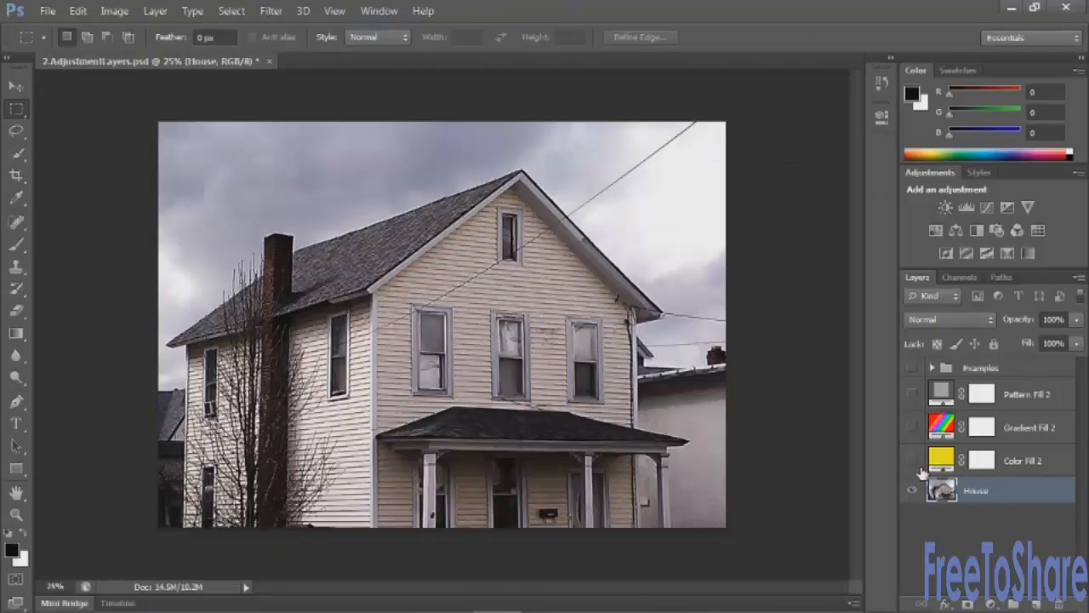
Show the three fill layers again and apply the custom myhouse siding pattern to the pattern fill layer.
{"action": "left_click_drag", "start_coordinate": [920, 471], "coordinate": [915, 439]}
{"action": "left_click", "coordinate": [911, 397]}
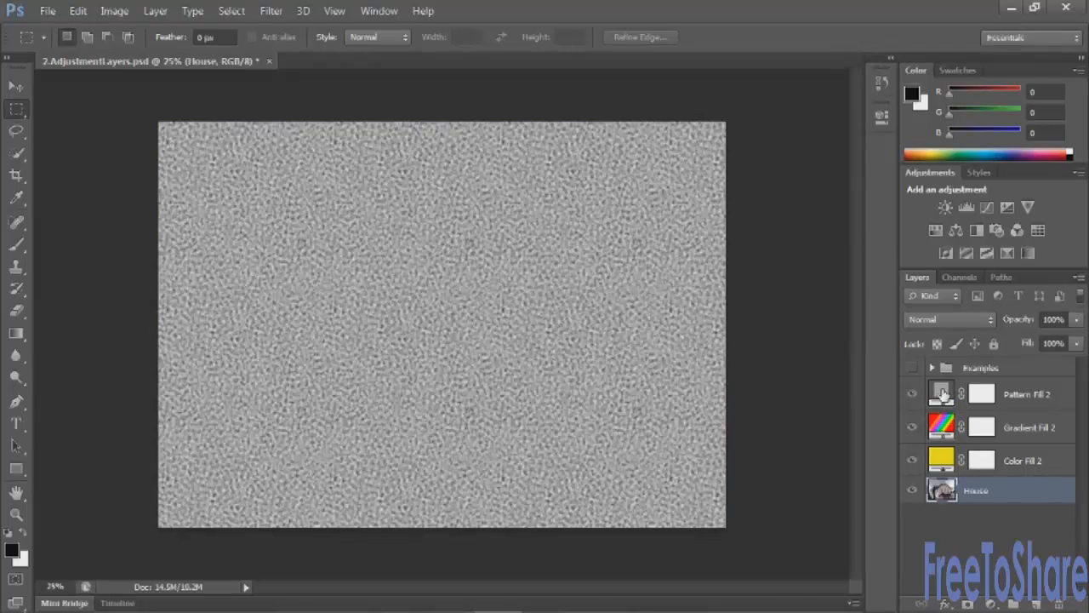
{"action": "double_click", "coordinate": [942, 393]}
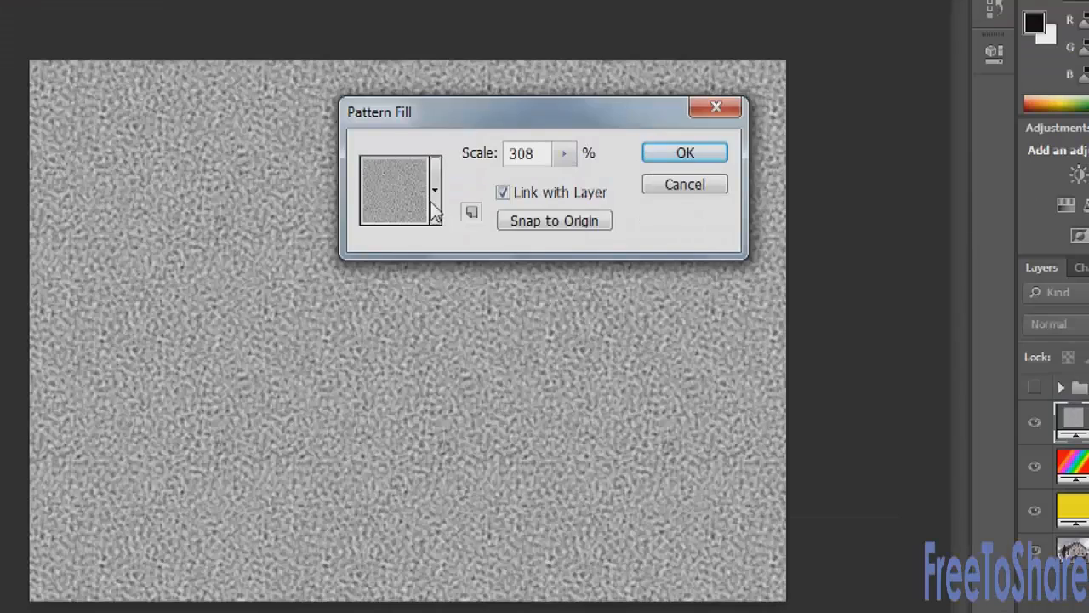
{"action": "left_click", "coordinate": [462, 219]}
{"action": "left_click", "coordinate": [493, 276]}
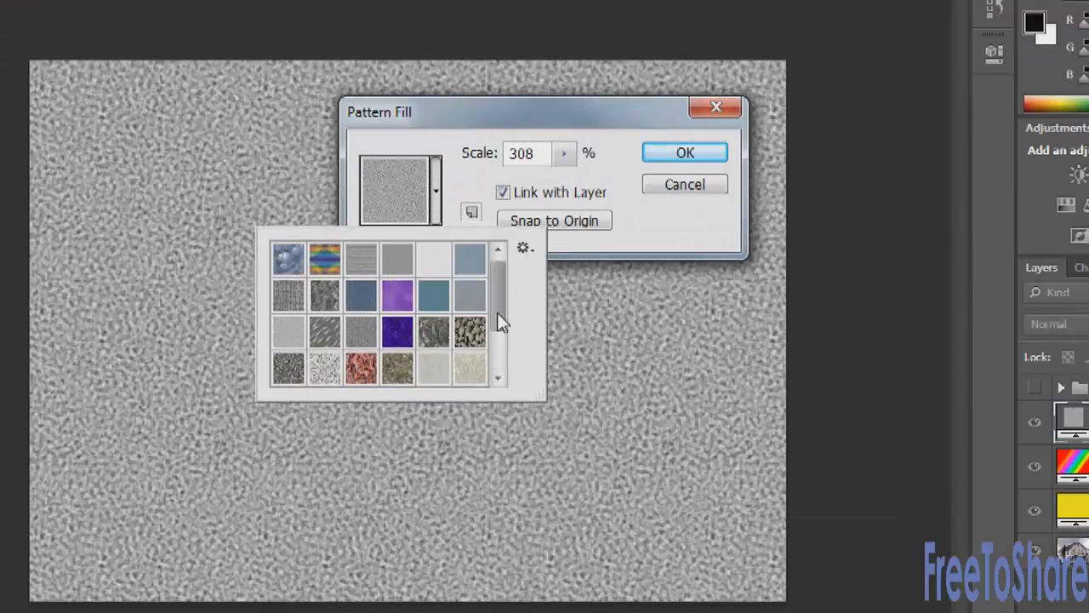
{"action": "left_click_drag", "start_coordinate": [496, 312], "coordinate": [497, 362]}
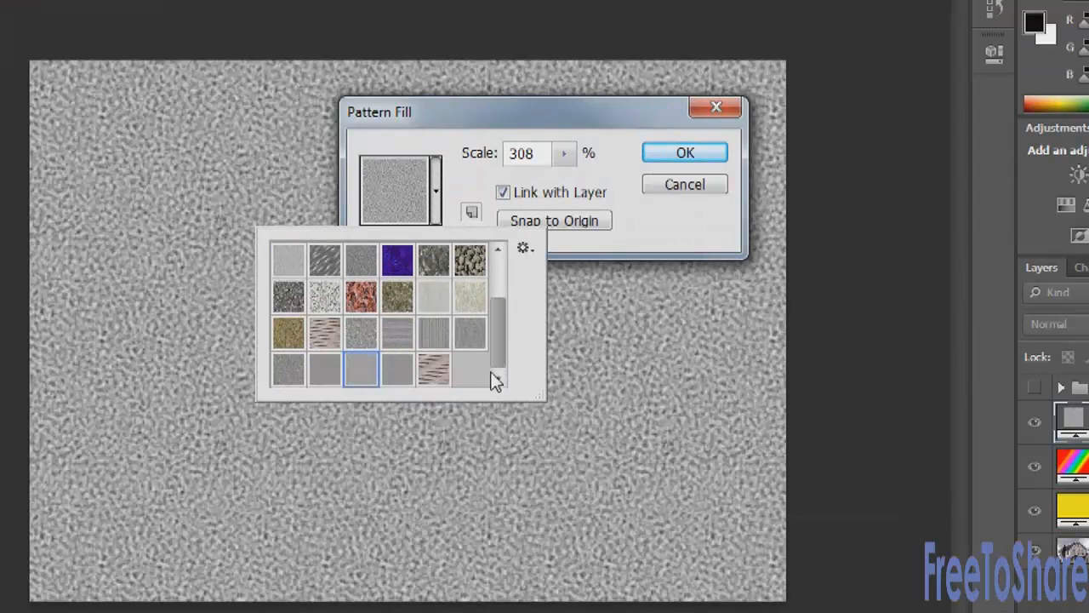
{"action": "left_click", "coordinate": [435, 369]}
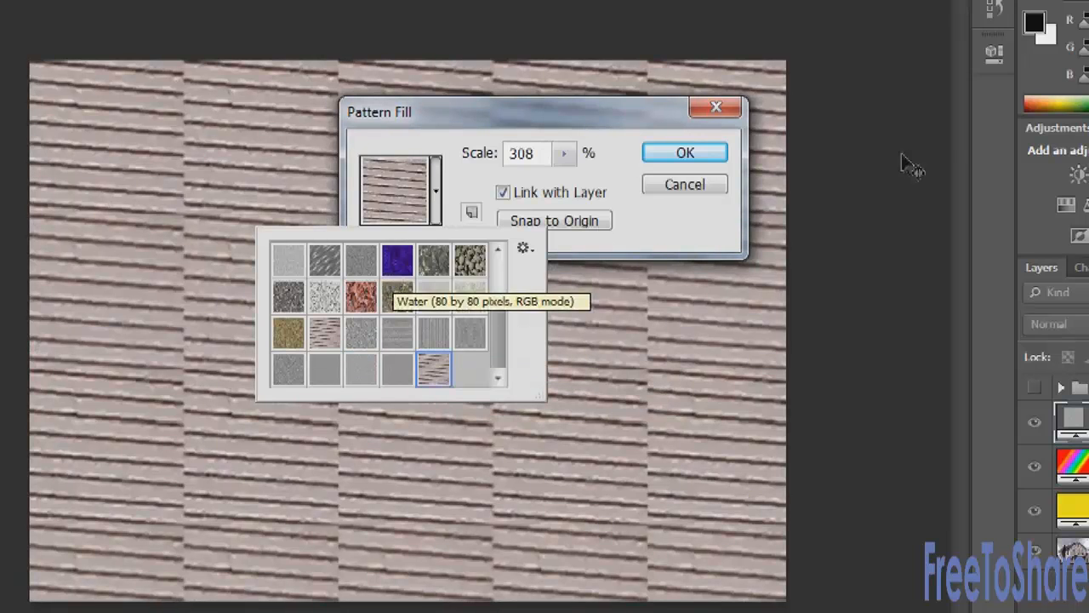
Reduce the siding pattern's scale to 130% on the pattern fill layer.
{"action": "left_click", "coordinate": [563, 153]}
{"action": "left_click_drag", "start_coordinate": [532, 177], "coordinate": [580, 182]}
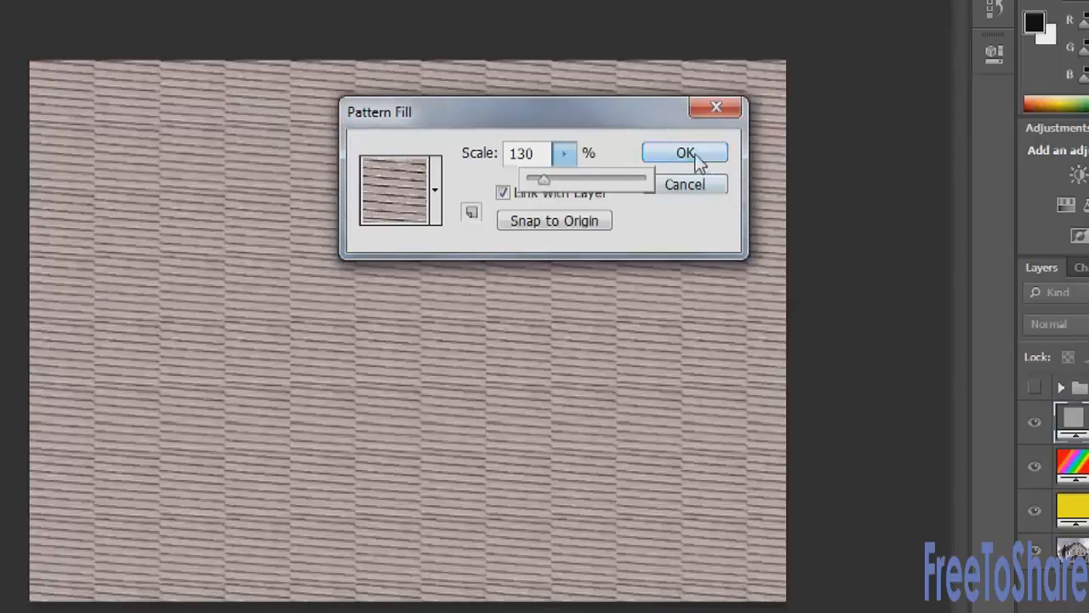
{"action": "left_click", "coordinate": [697, 160]}
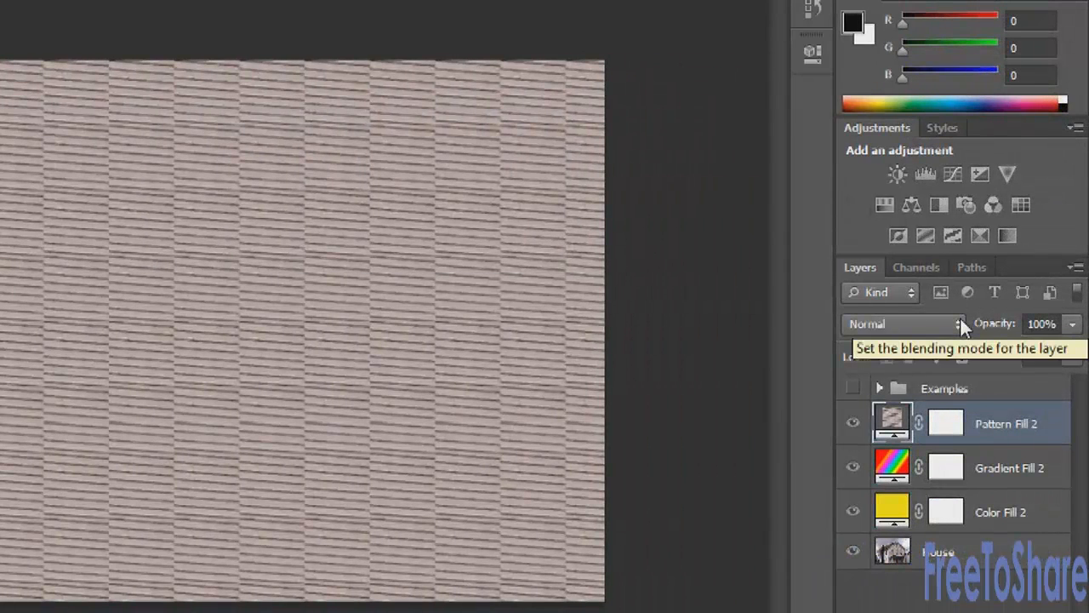
Preview a range of blend modes on the pattern fill layer and settle on Linear Burn.
{"action": "left_click", "coordinate": [961, 326]}
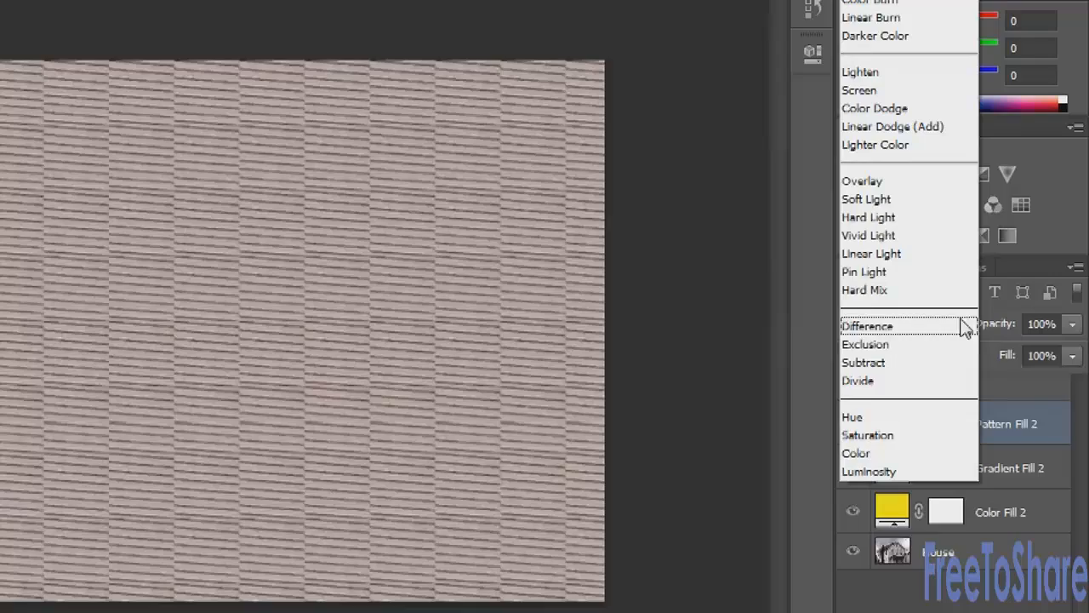
{"action": "left_click", "coordinate": [910, 272]}
{"action": "key", "text": "Up"}
{"action": "key", "text": "Up"}
{"action": "key", "text": "Up"}
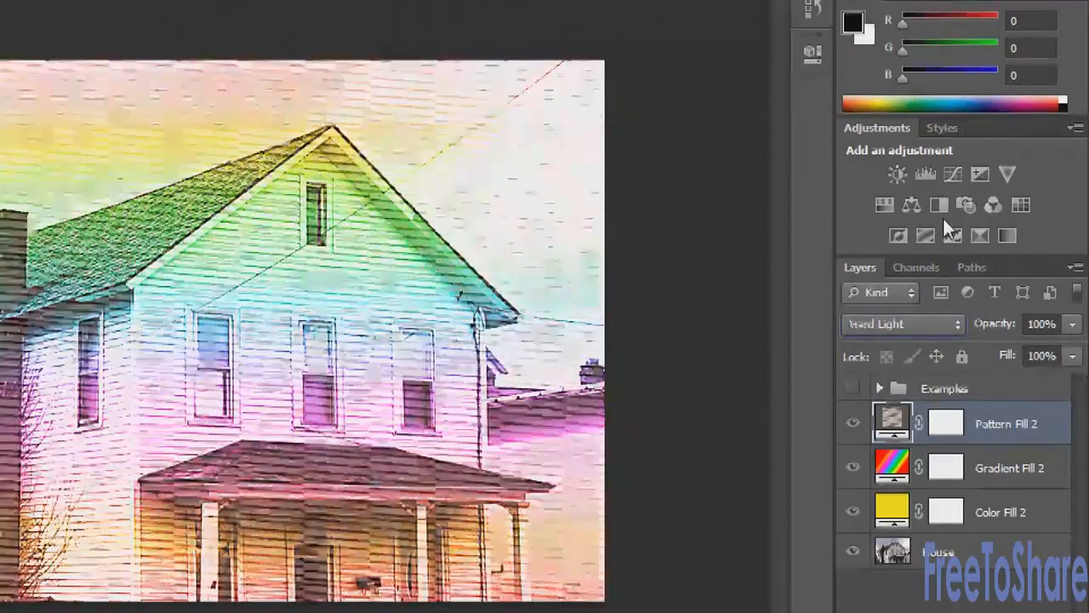
{"action": "key", "text": "Up"}
{"action": "key", "text": "Up"}
{"action": "key", "text": "Up"}
{"action": "key", "text": "Up"}
{"action": "key", "text": "Up"}
{"action": "key", "text": "Up"}
{"action": "key", "text": "Up"}
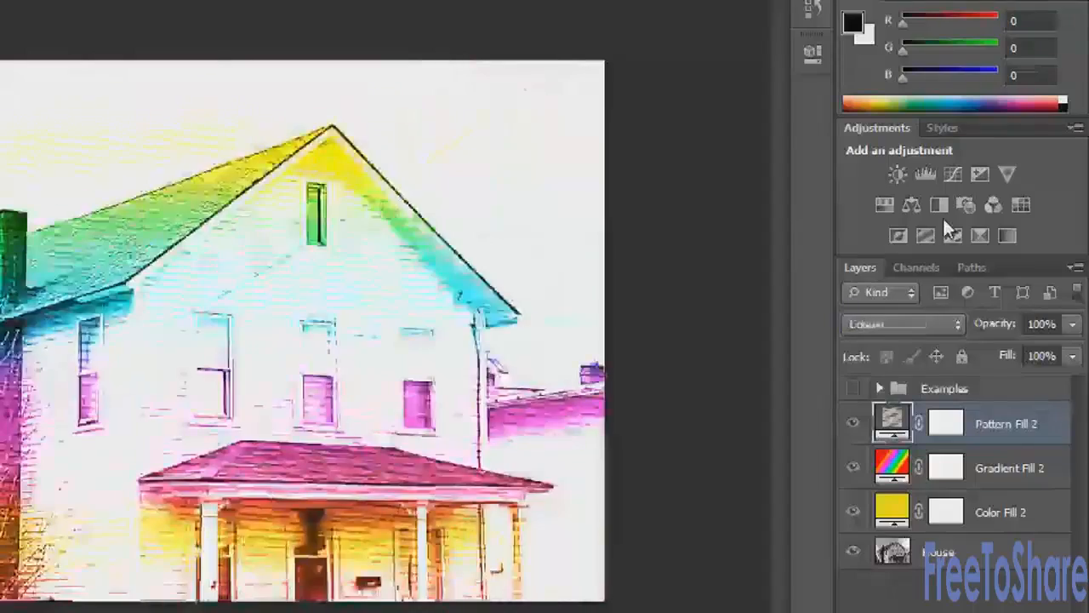
{"action": "key", "text": "Up"}
{"action": "key", "text": "Up"}
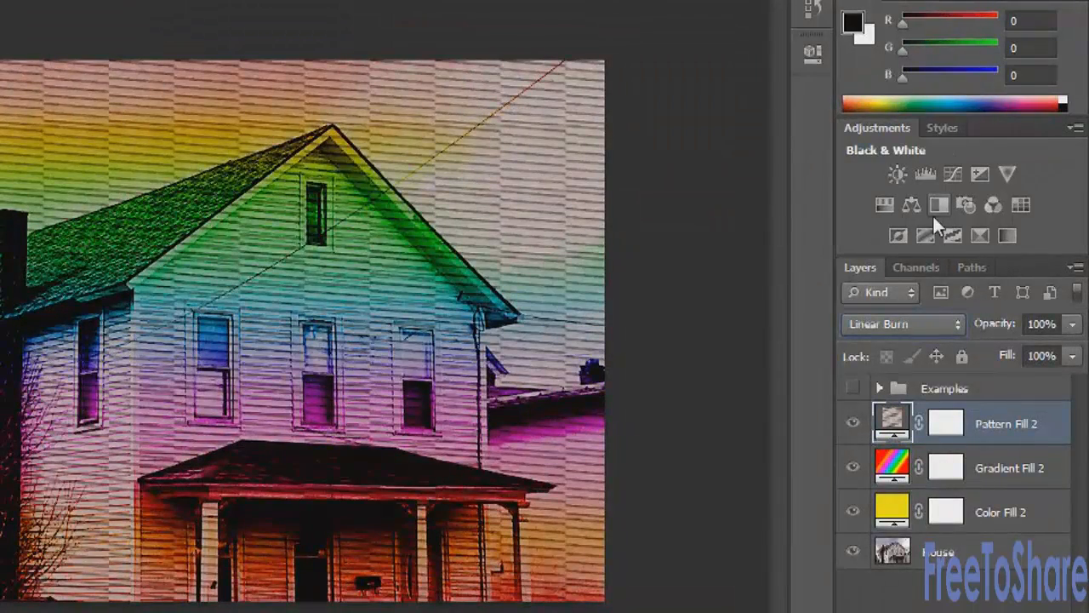
Change the pattern fill to the multicolored second pattern in the first row and enlarge its scale.
{"action": "double_click", "coordinate": [893, 422]}
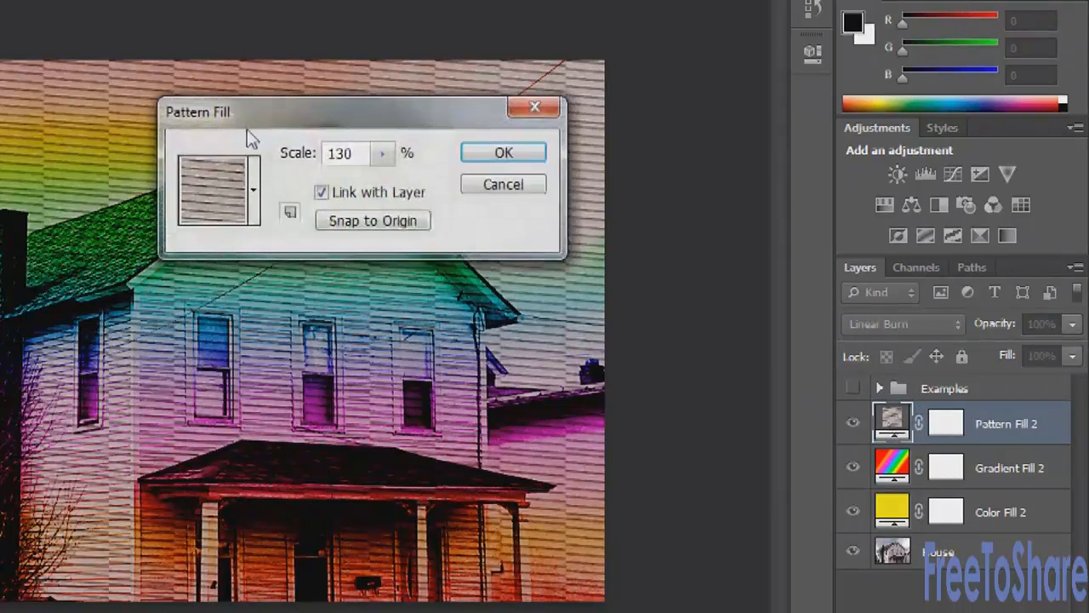
{"action": "left_click", "coordinate": [253, 189]}
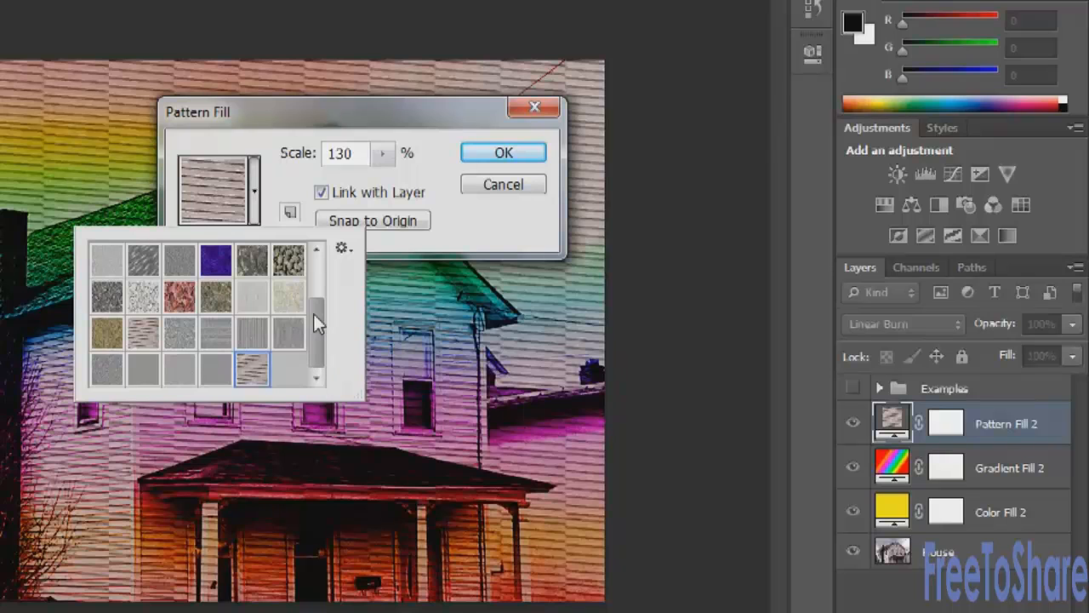
{"action": "left_click_drag", "start_coordinate": [313, 322], "coordinate": [312, 278]}
{"action": "left_click", "coordinate": [143, 259]}
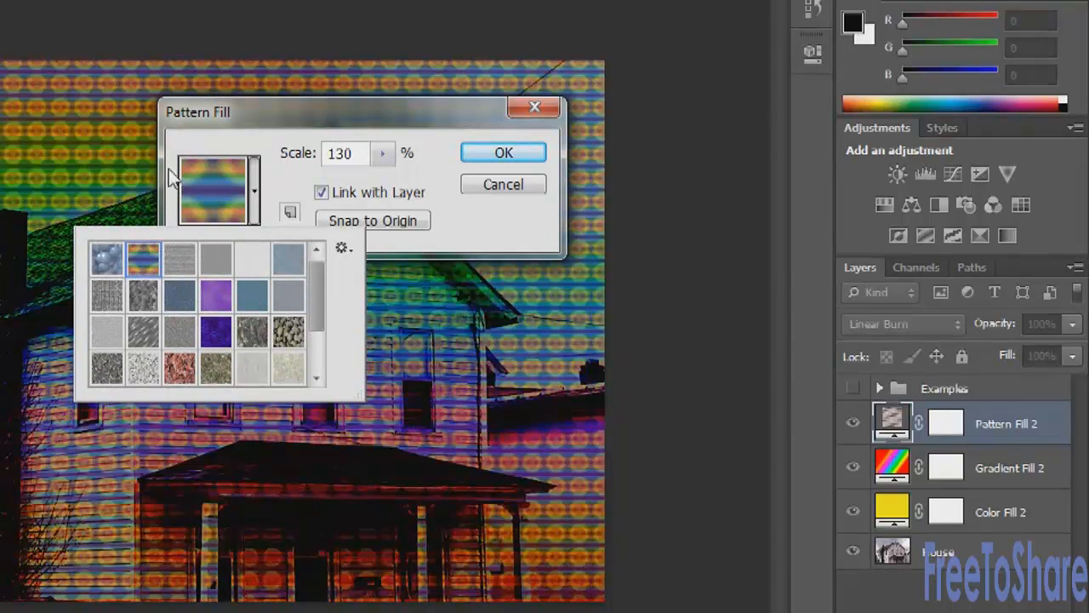
{"action": "left_click", "coordinate": [382, 154]}
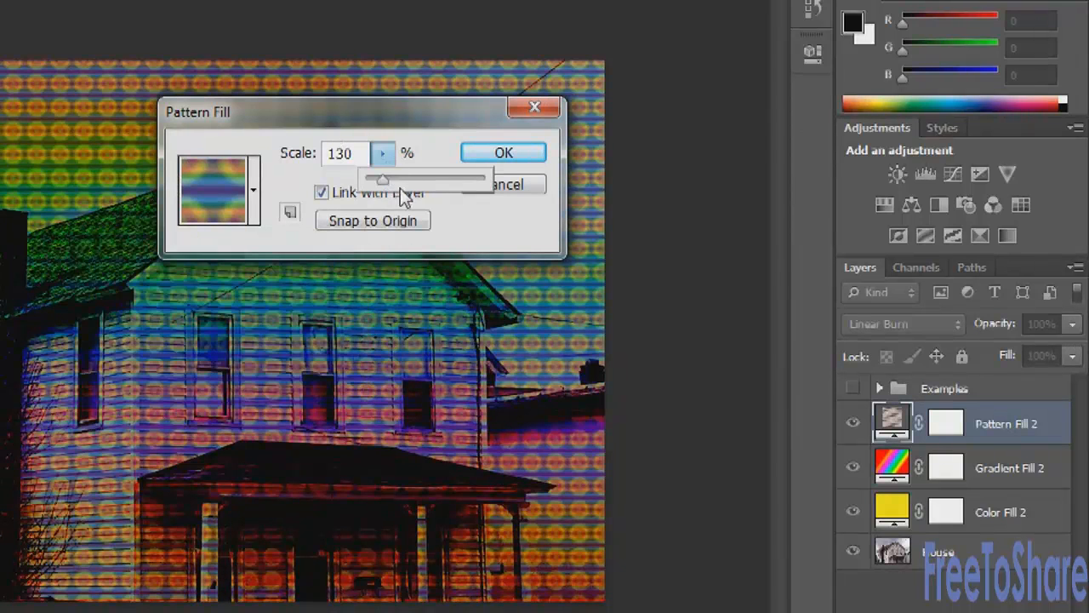
{"action": "left_click_drag", "start_coordinate": [407, 182], "coordinate": [418, 184]}
{"action": "left_click", "coordinate": [511, 155]}
{"action": "left_click", "coordinate": [506, 153]}
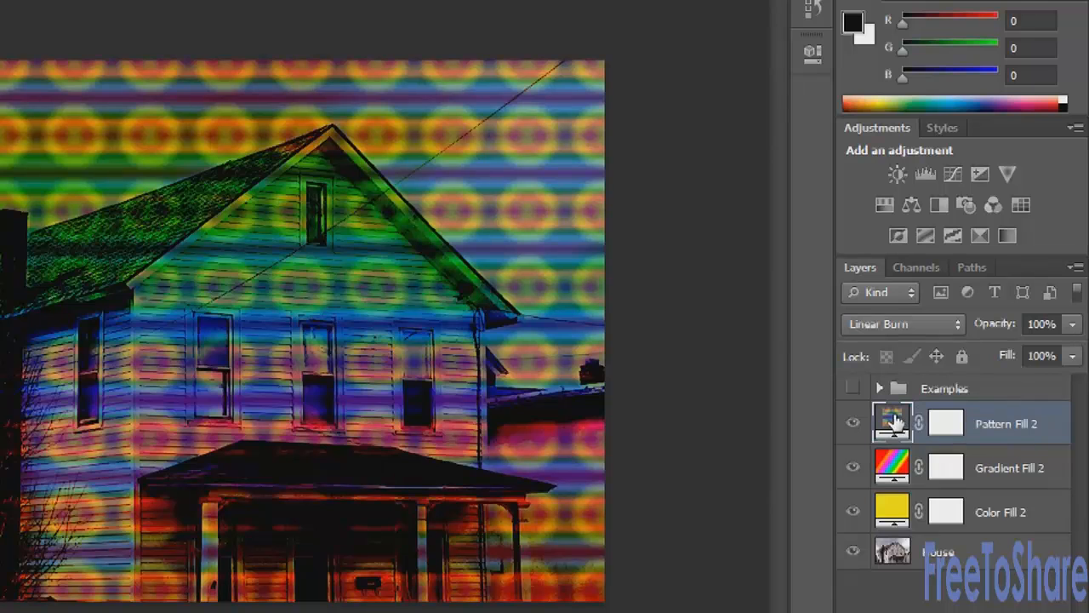
Edit the gradient fill layer's rainbow gradient by moving its blue color stop to the 58% location.
{"action": "double_click", "coordinate": [887, 471]}
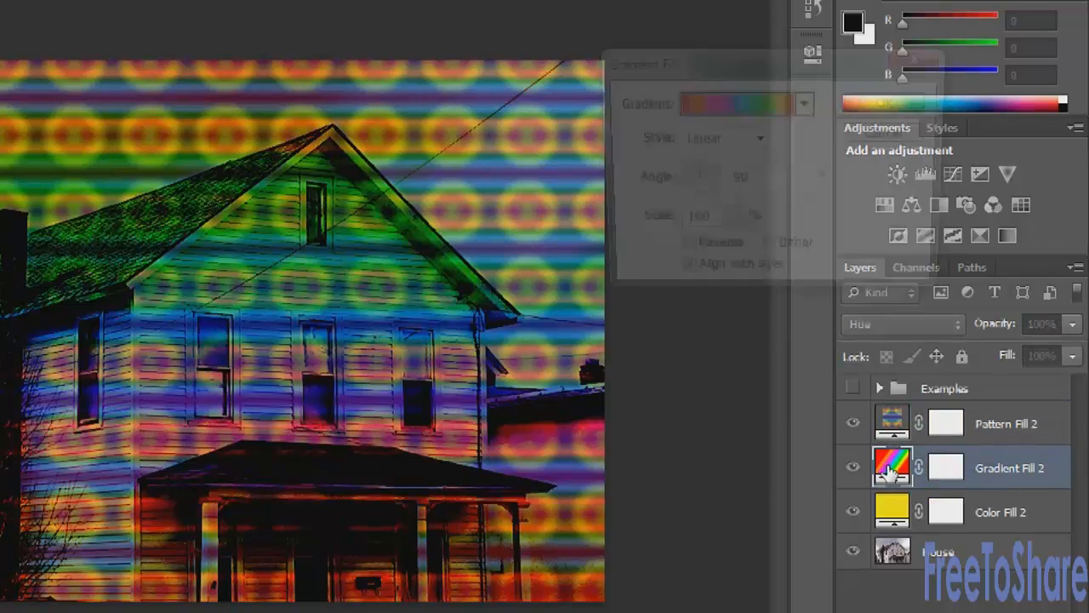
{"action": "left_click", "coordinate": [744, 102]}
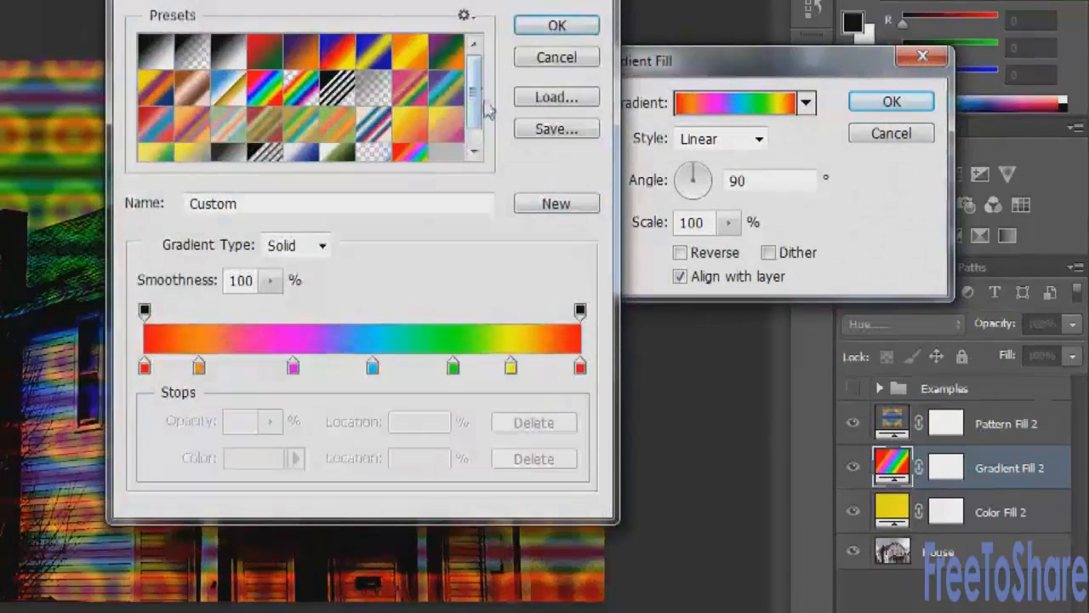
{"action": "scroll", "coordinate": [428, 160], "scroll_direction": "down", "scroll_amount": 3}
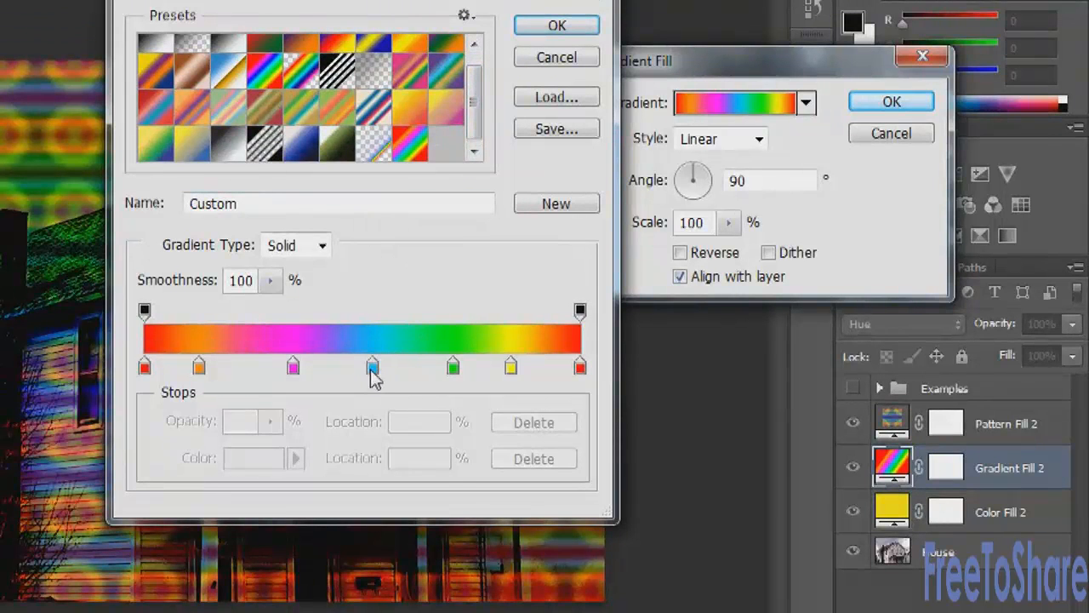
{"action": "left_click_drag", "start_coordinate": [372, 375], "coordinate": [403, 385]}
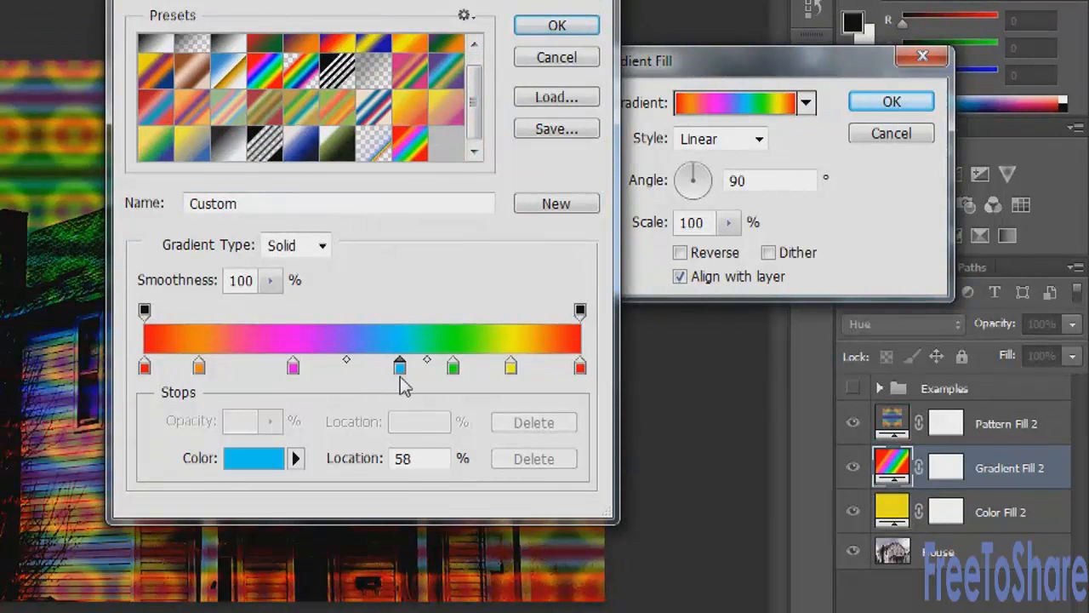
{"action": "left_click", "coordinate": [554, 25]}
{"action": "left_click", "coordinate": [917, 101]}
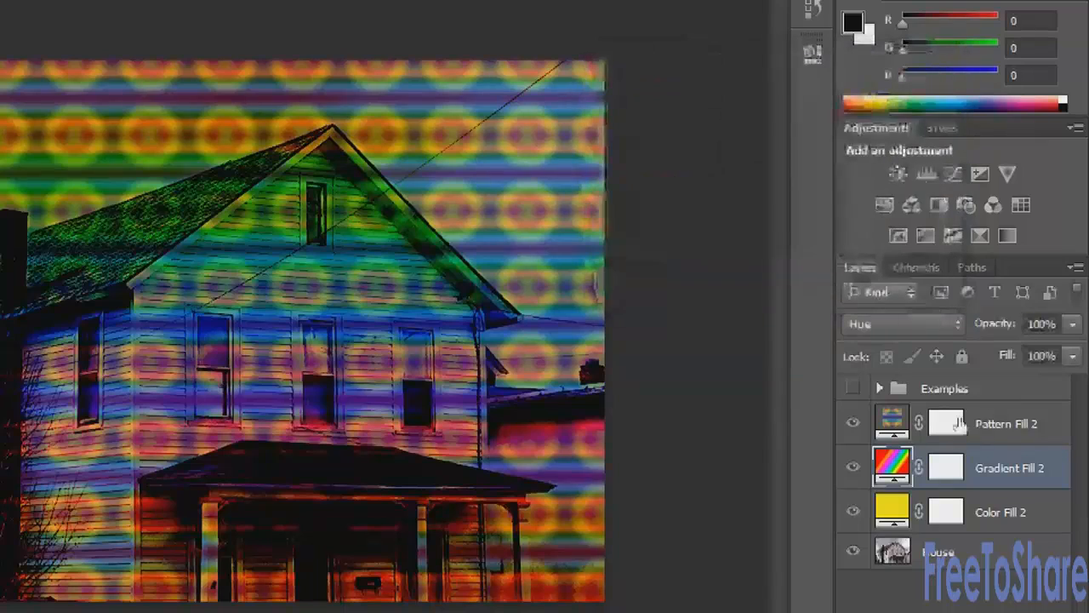
Change the solid color fill to an orange-yellow with a hue of 48° (#f5c711).
{"action": "double_click", "coordinate": [885, 515]}
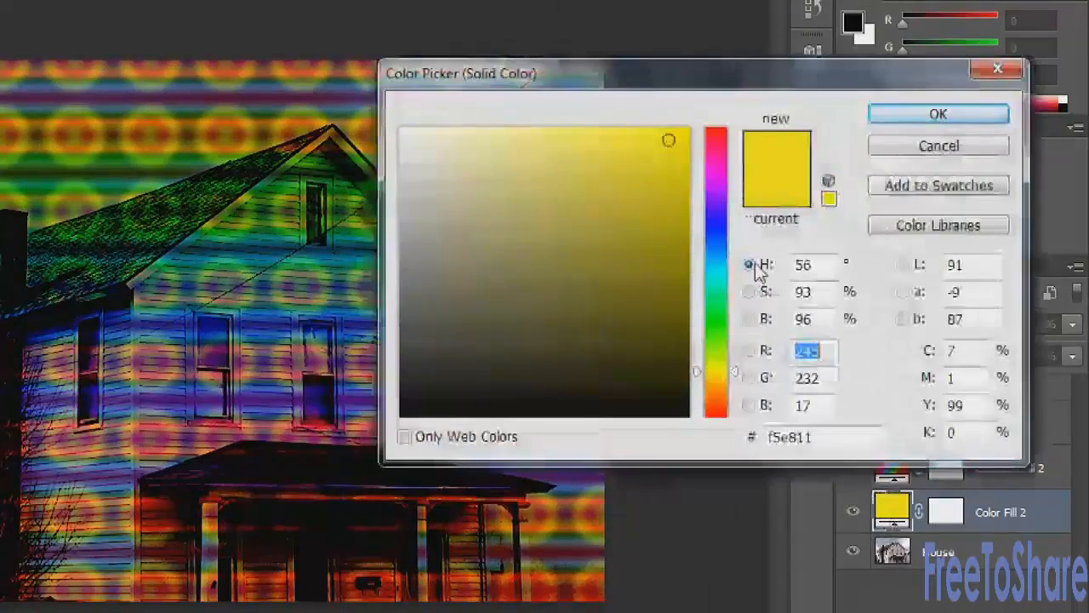
{"action": "left_click_drag", "start_coordinate": [722, 369], "coordinate": [723, 377]}
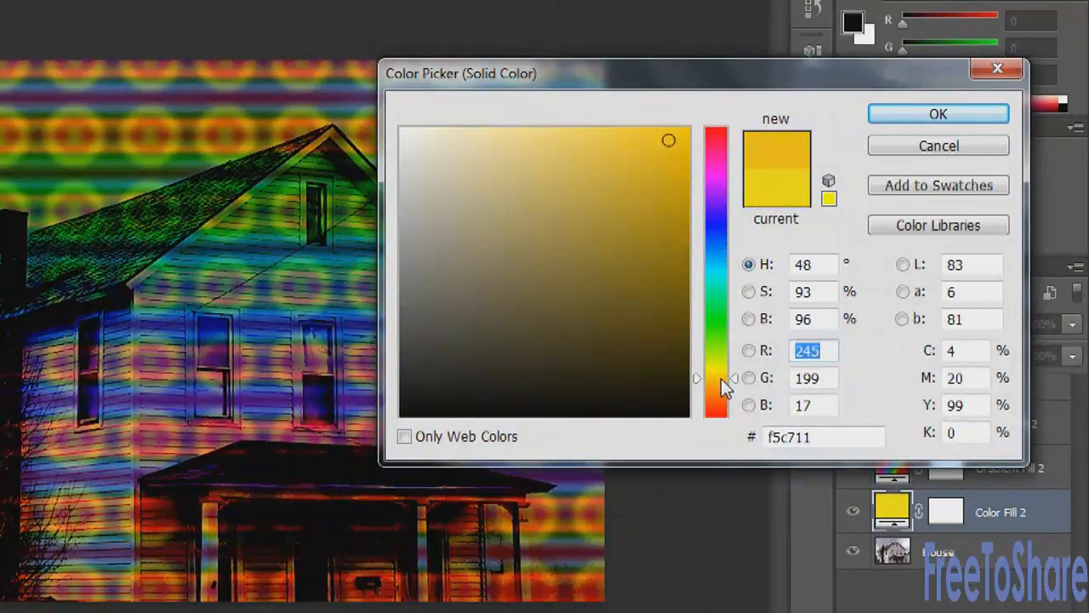
{"action": "left_click", "coordinate": [913, 123]}
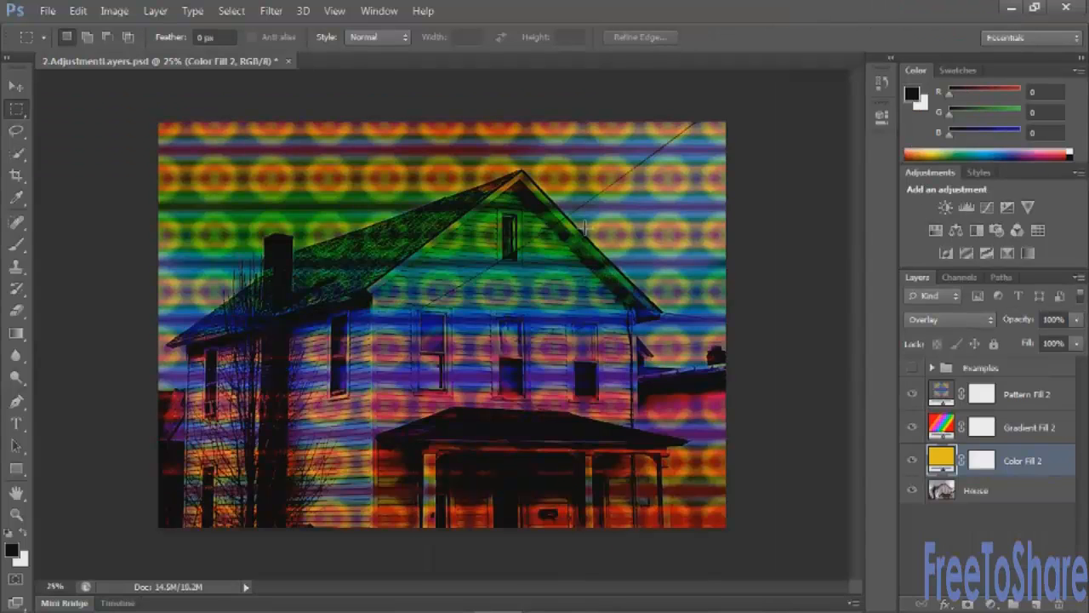
Target the pattern fill layer's mask for painting with the black Brush tool.
{"action": "left_click", "coordinate": [983, 394]}
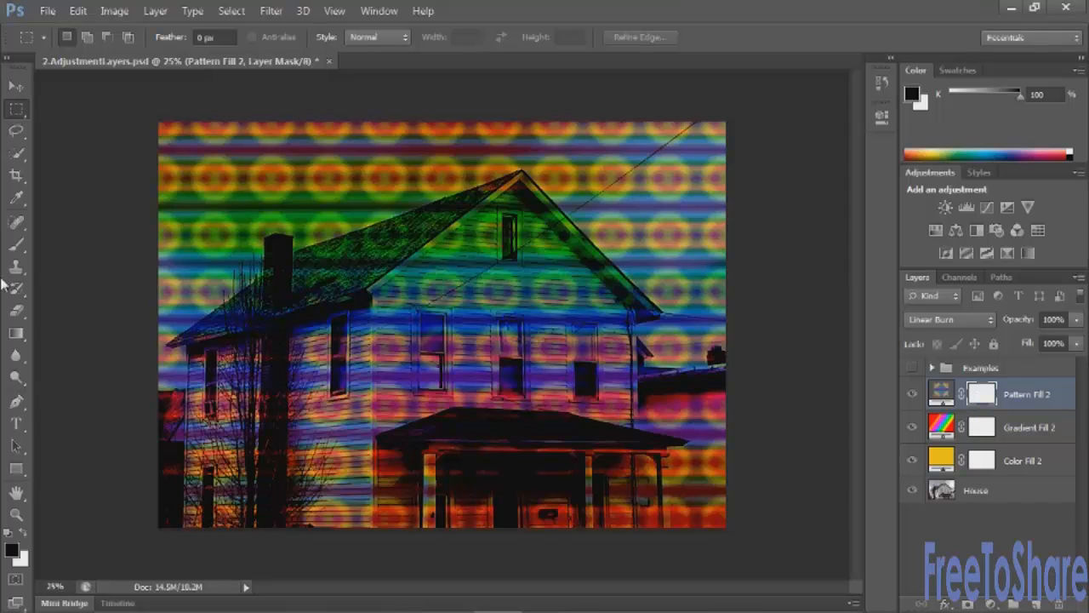
{"action": "left_click", "coordinate": [16, 244]}
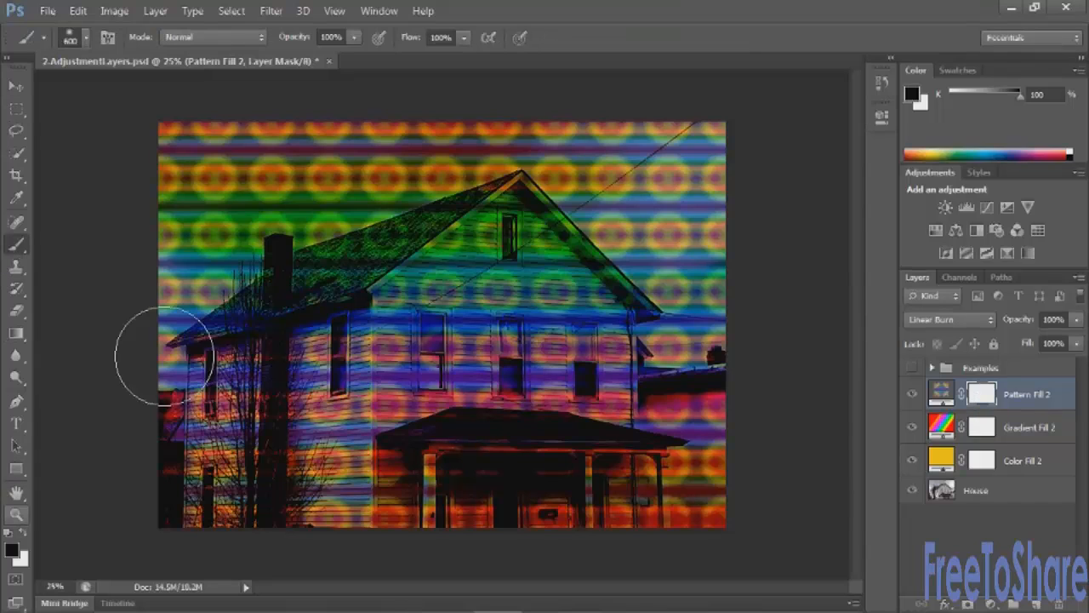